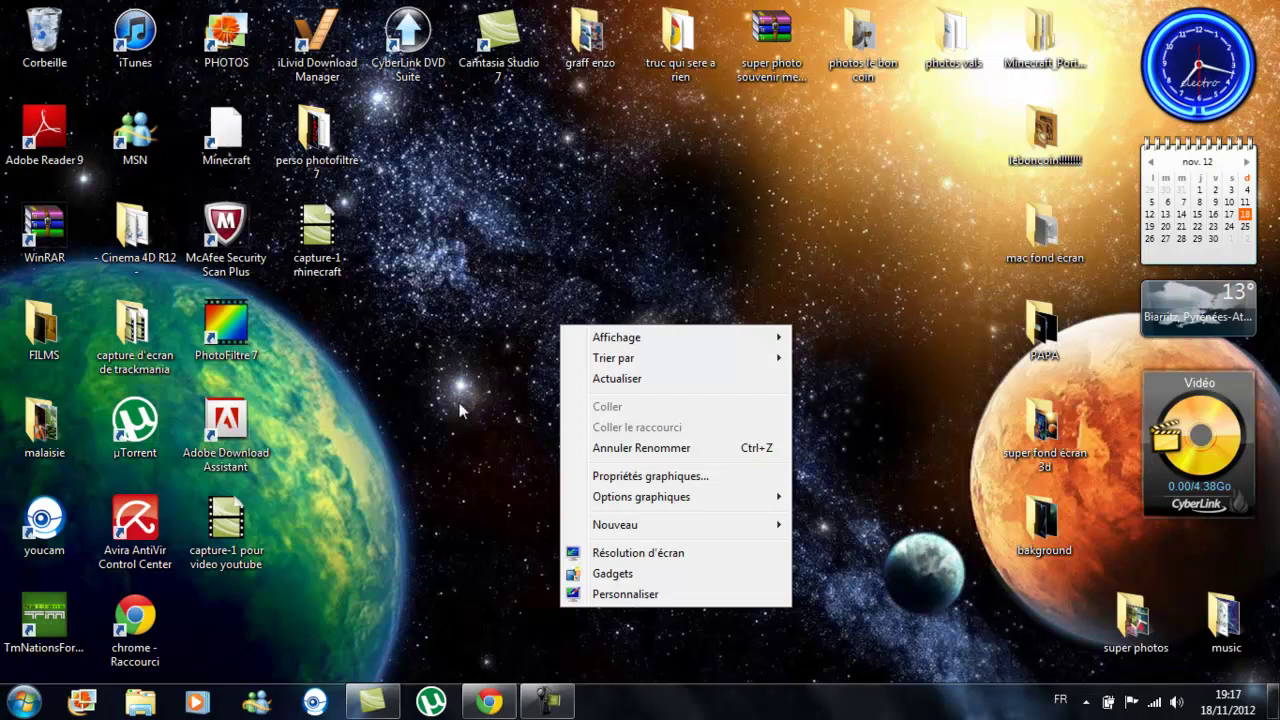
right_click(473, 335)
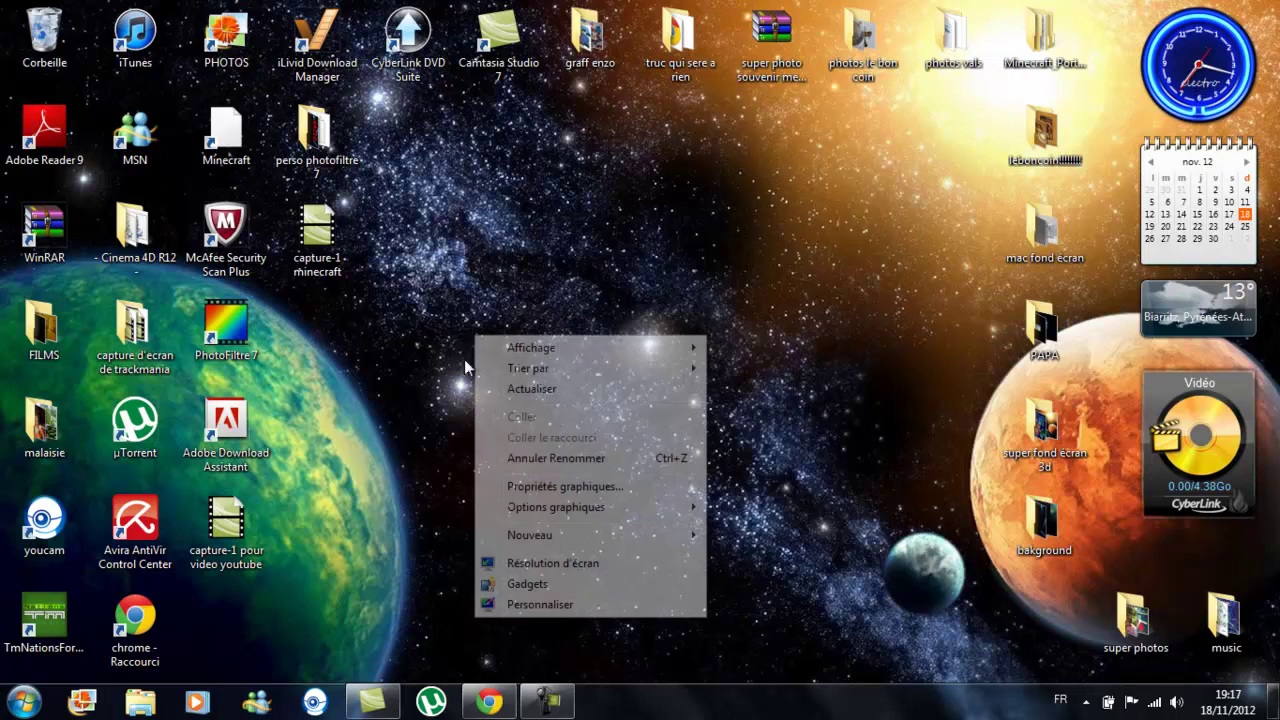
click(423, 387)
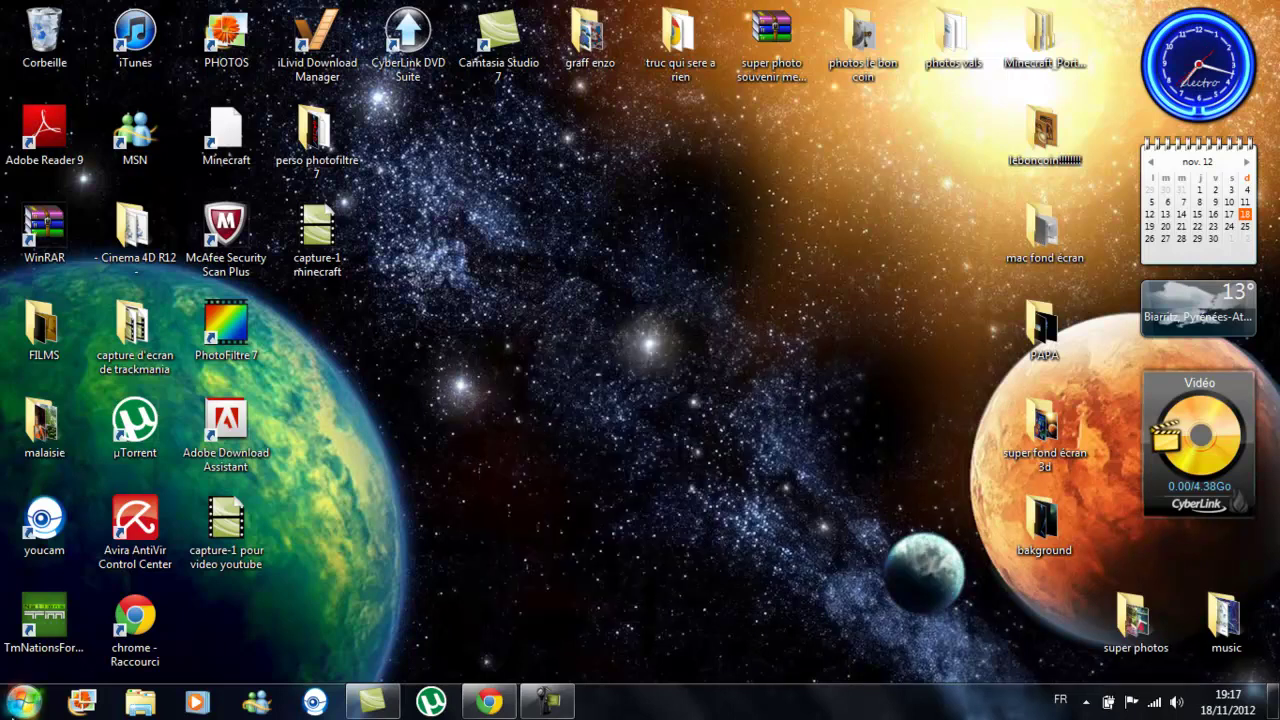
Open the Control Panel's list of installed programs for uninstalling or changing a program
click(40, 706)
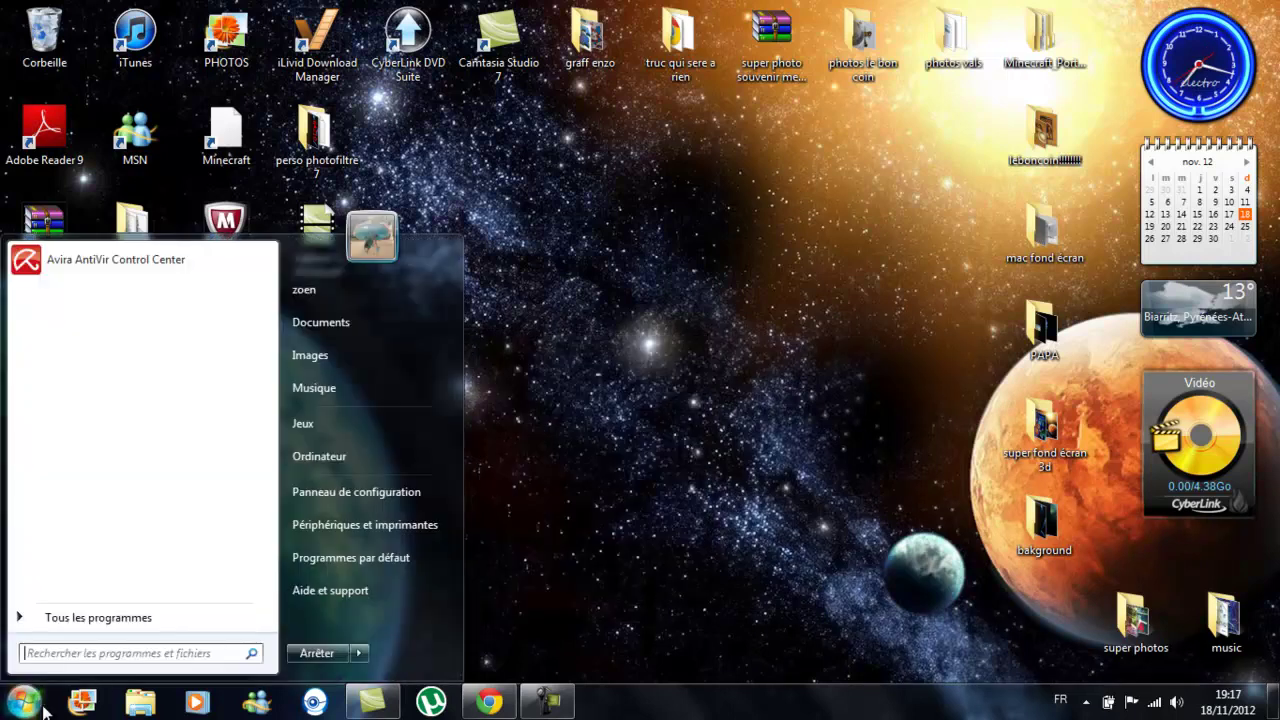
click(369, 490)
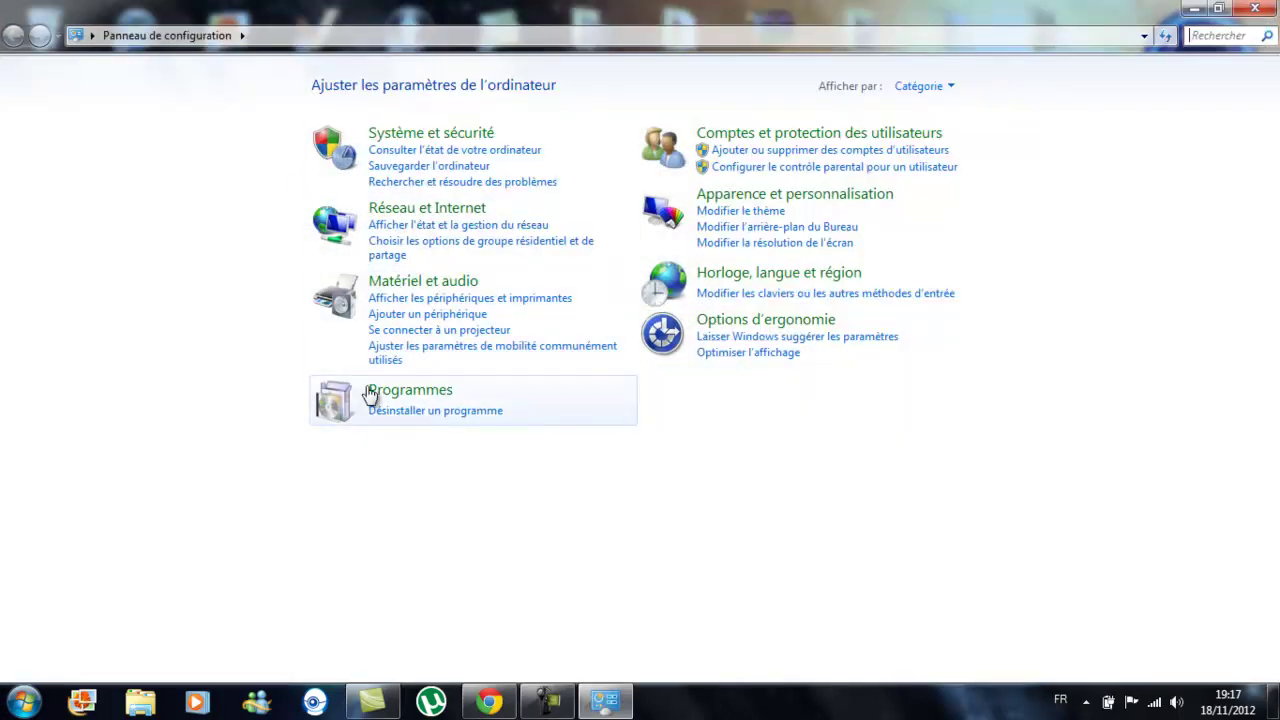
click(416, 411)
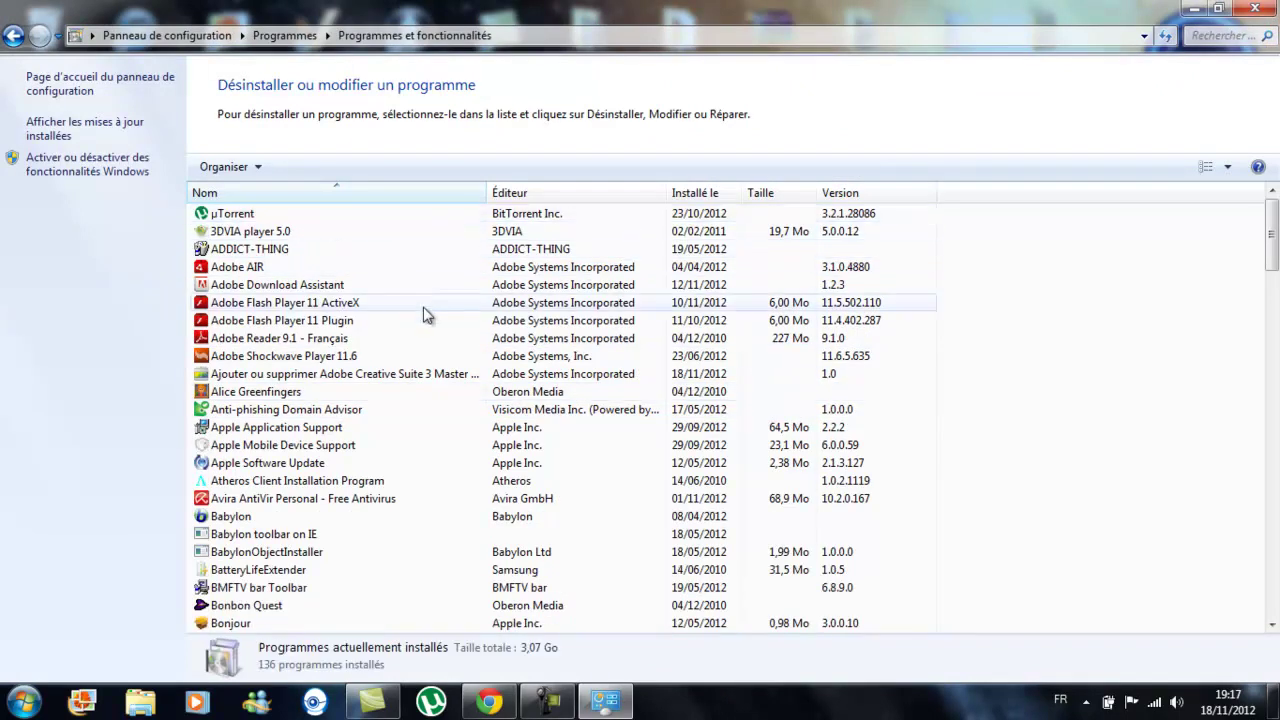
Look through the whole list of installed programs for unneeded software and select Star Defender 4
scroll(425, 316, down, 1)
scroll(414, 300, up, 1)
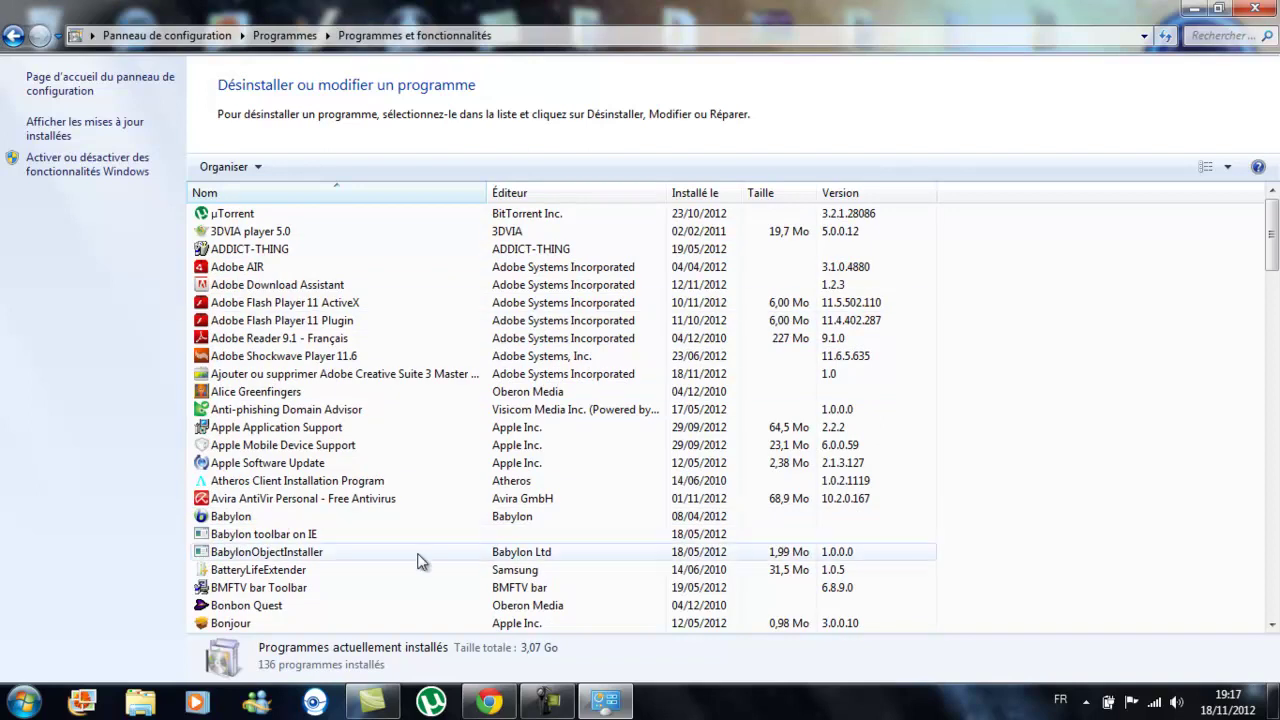
scroll(399, 445, down, 2)
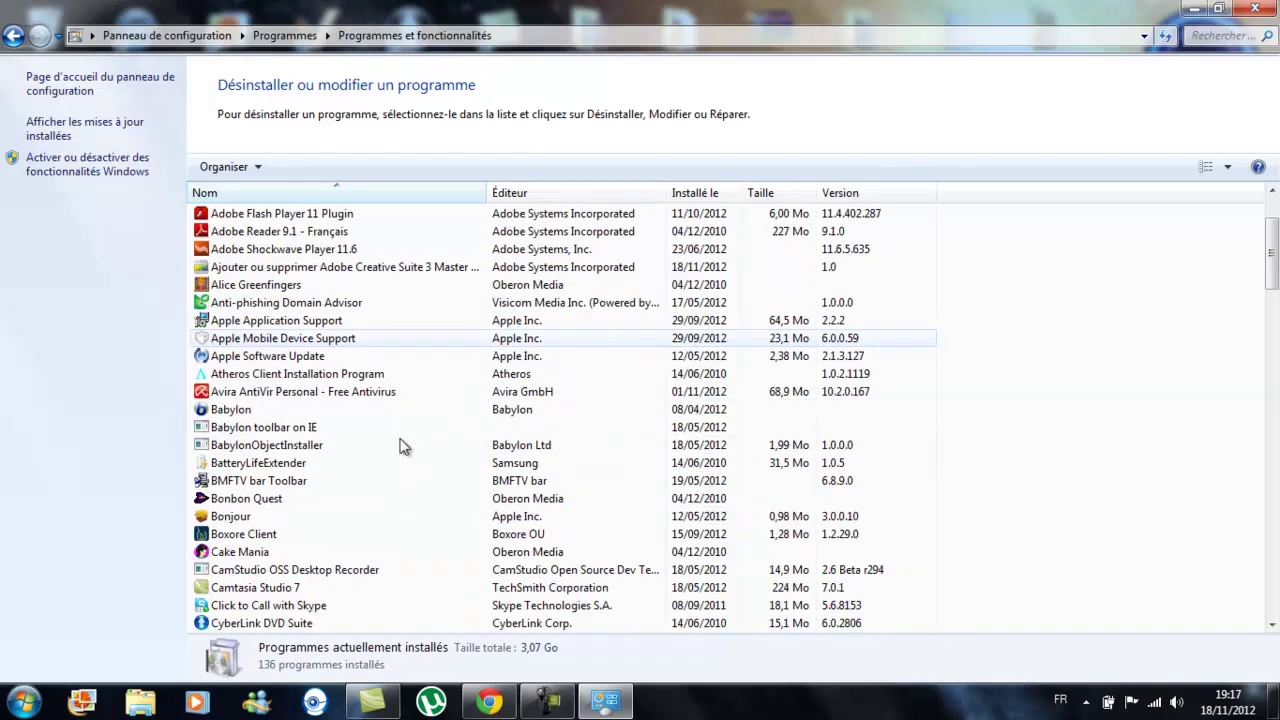
scroll(399, 445, down, 4)
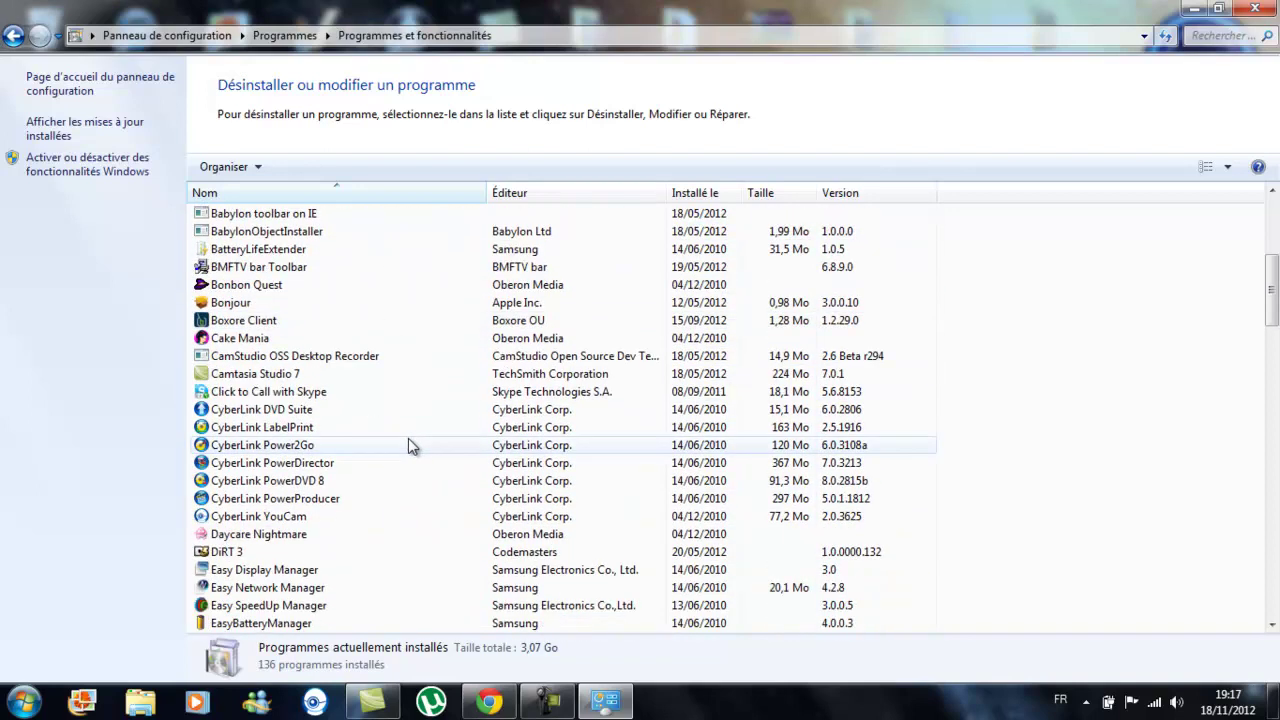
scroll(393, 328, down, 1)
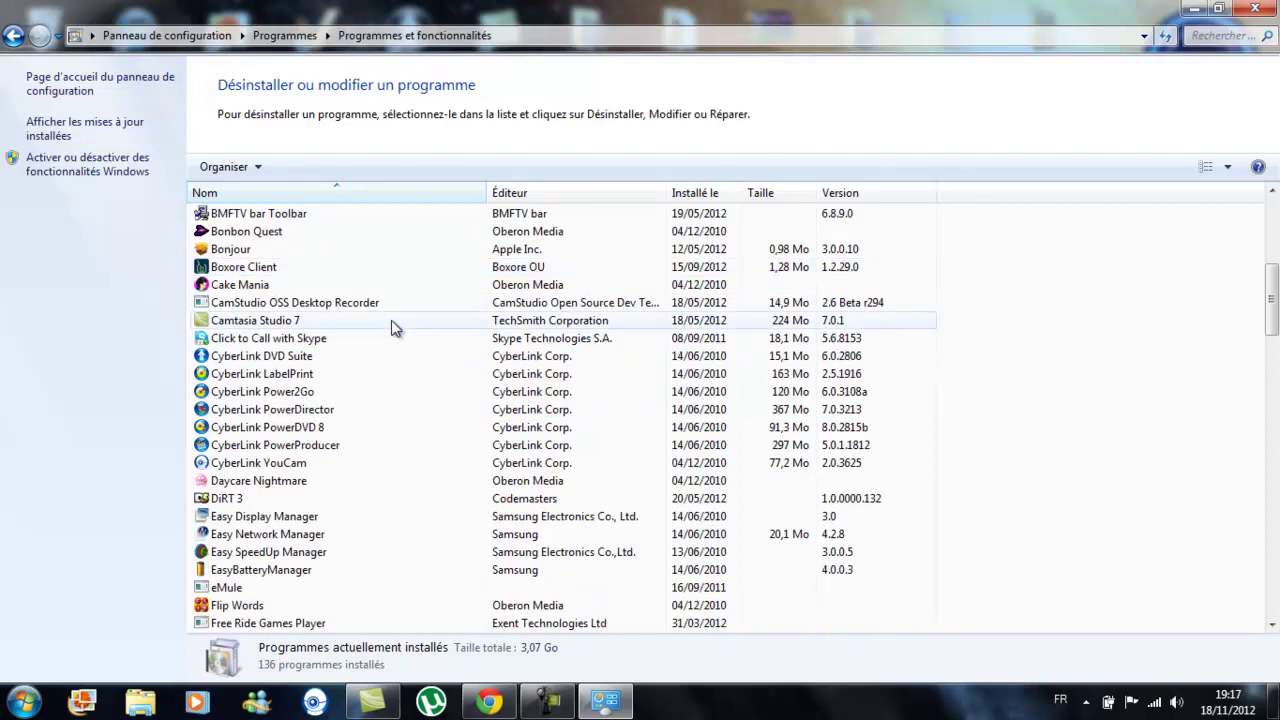
scroll(393, 331, down, 6)
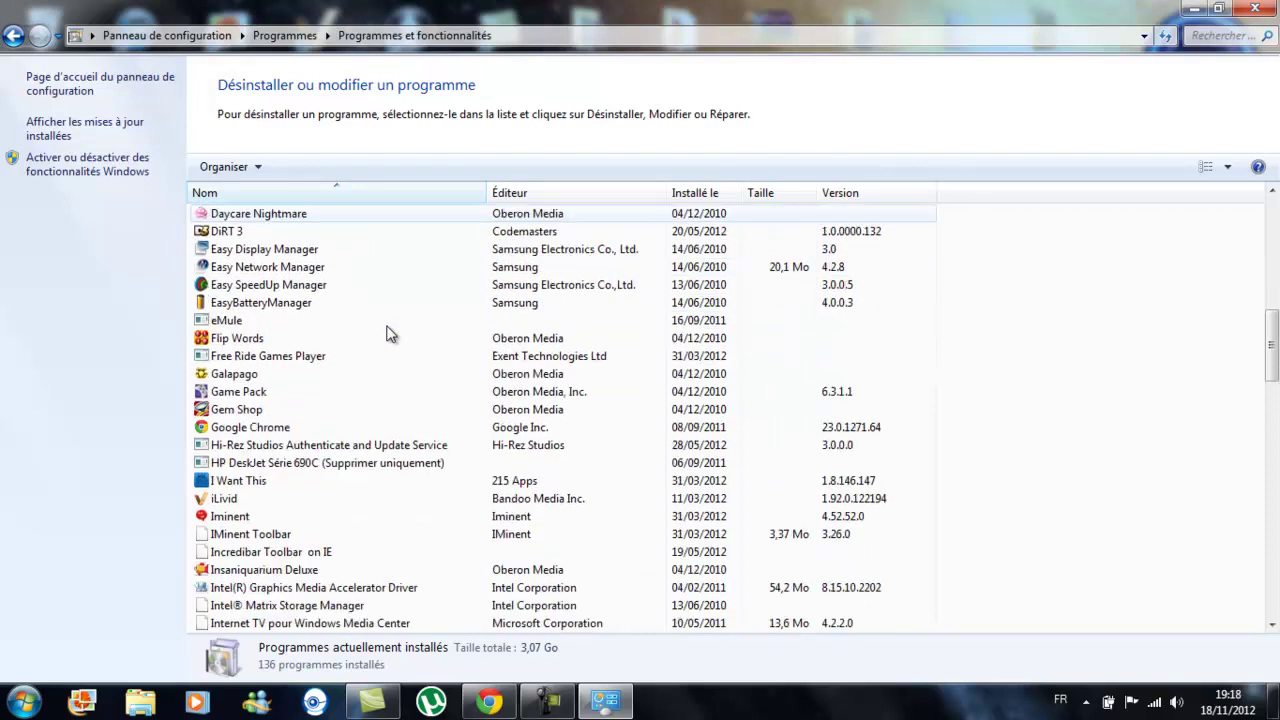
scroll(390, 337, down, 3)
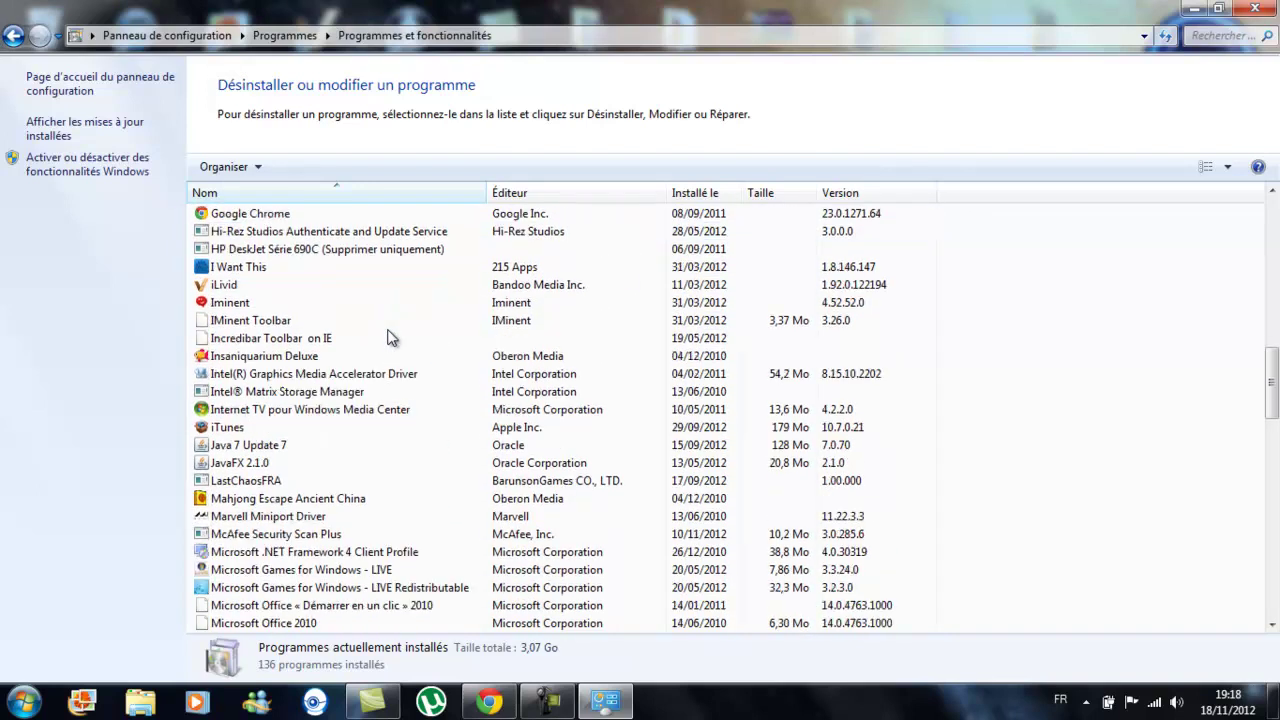
scroll(390, 337, down, 4)
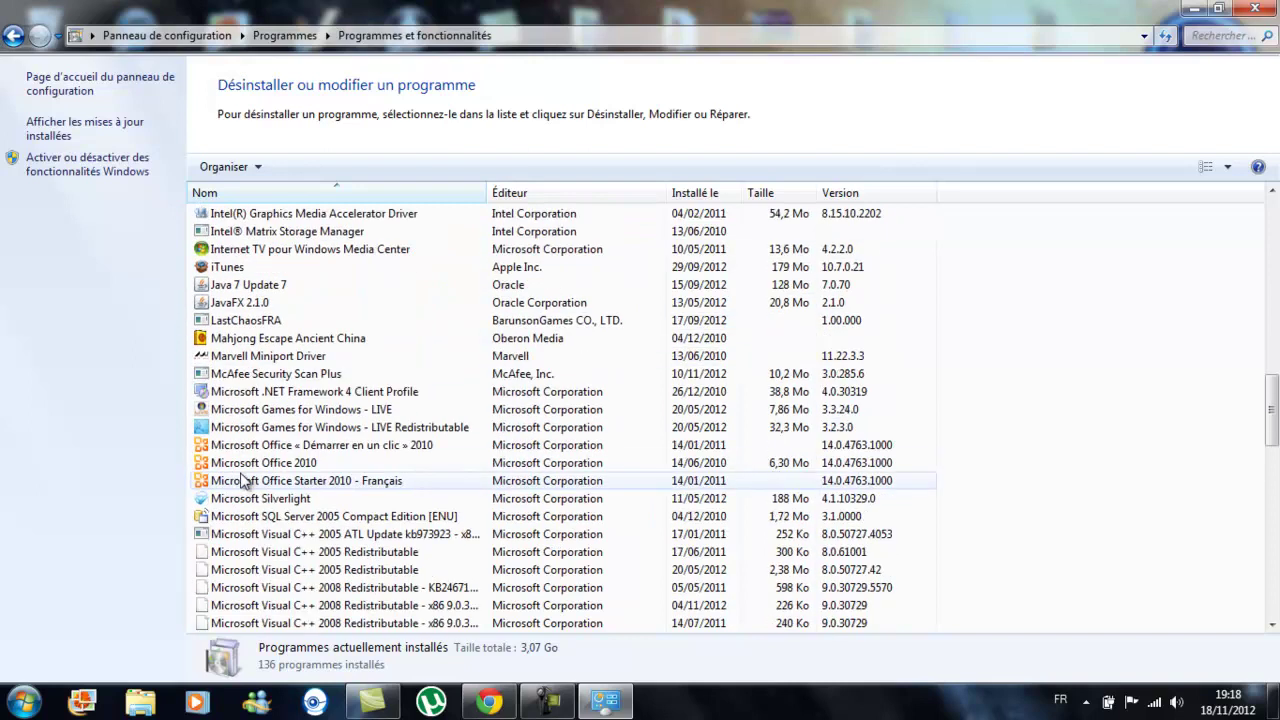
scroll(240, 480, down, 8)
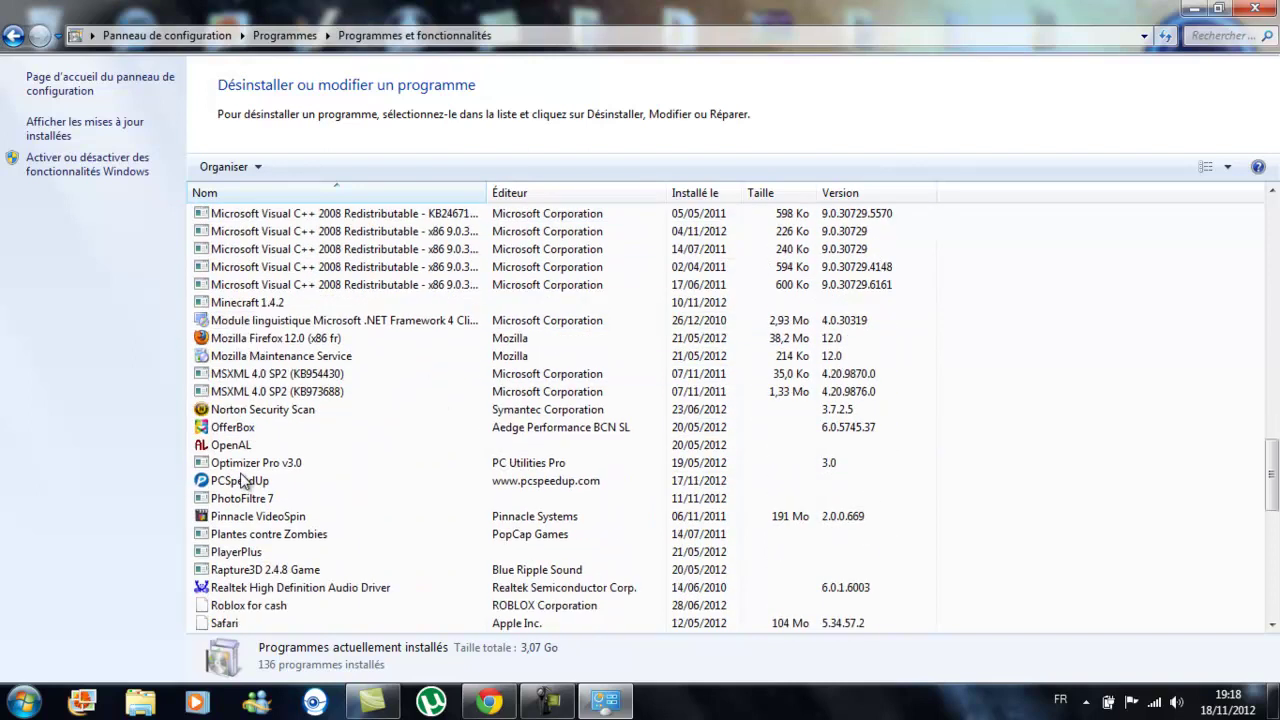
scroll(240, 480, down, 9)
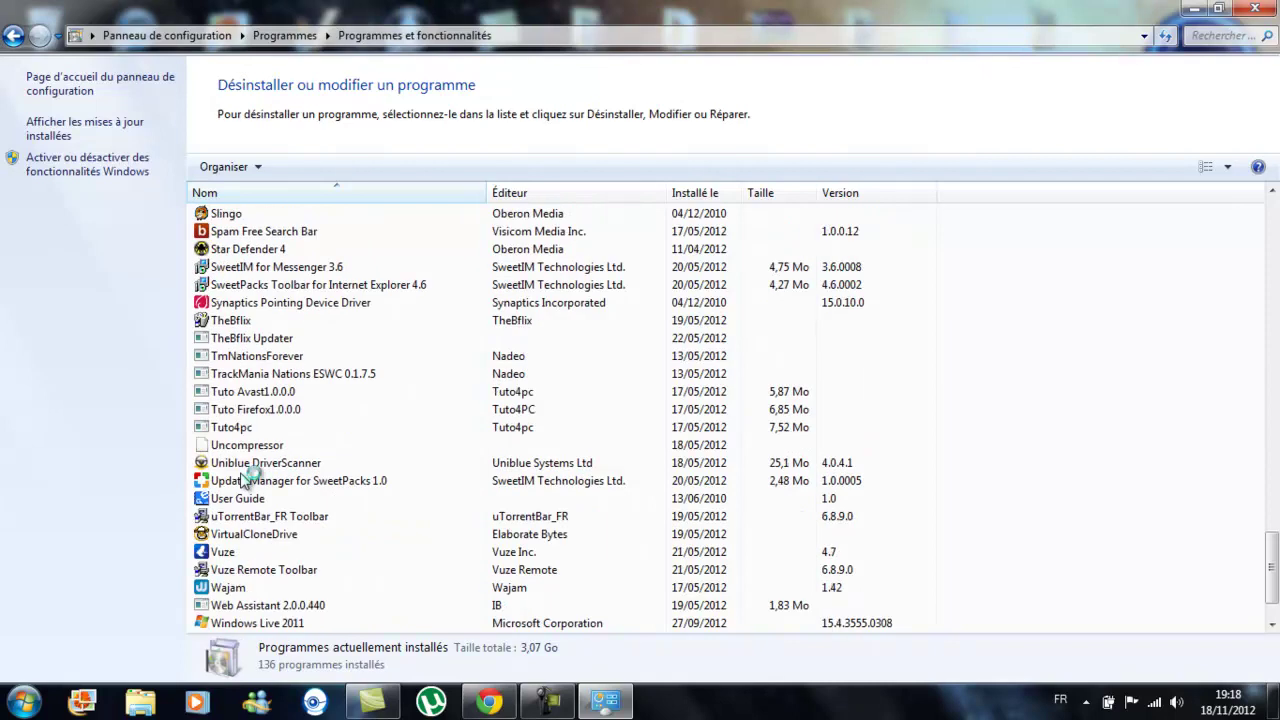
scroll(240, 480, up, 6)
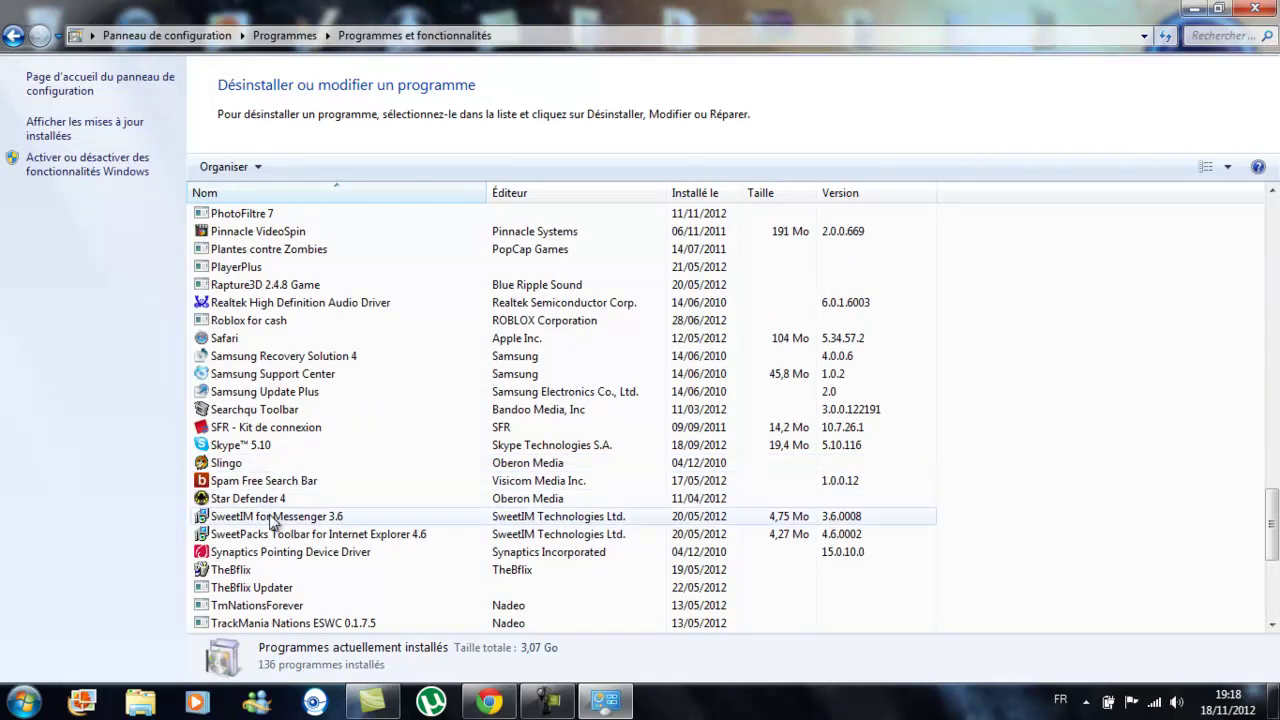
click(279, 500)
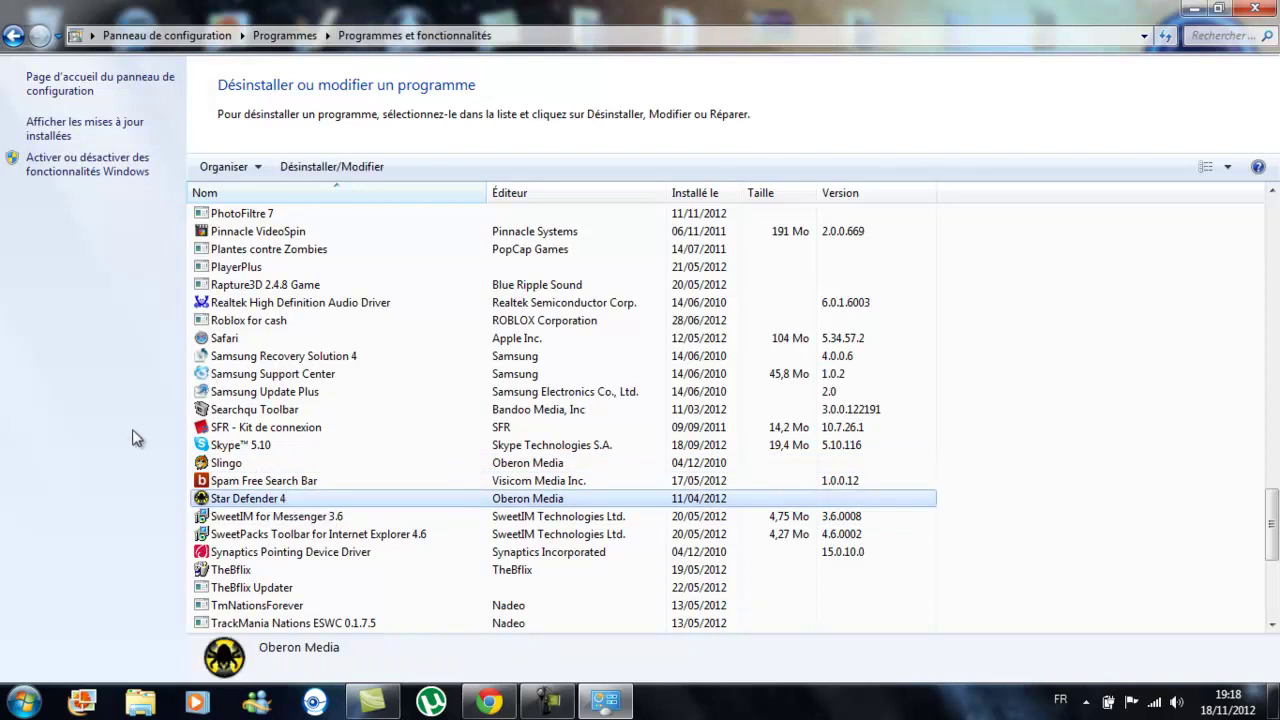
Review the installed programs again from the start of the list down to Spam Free Search Bar
scroll(350, 410, up, 3)
scroll(340, 418, up, 12)
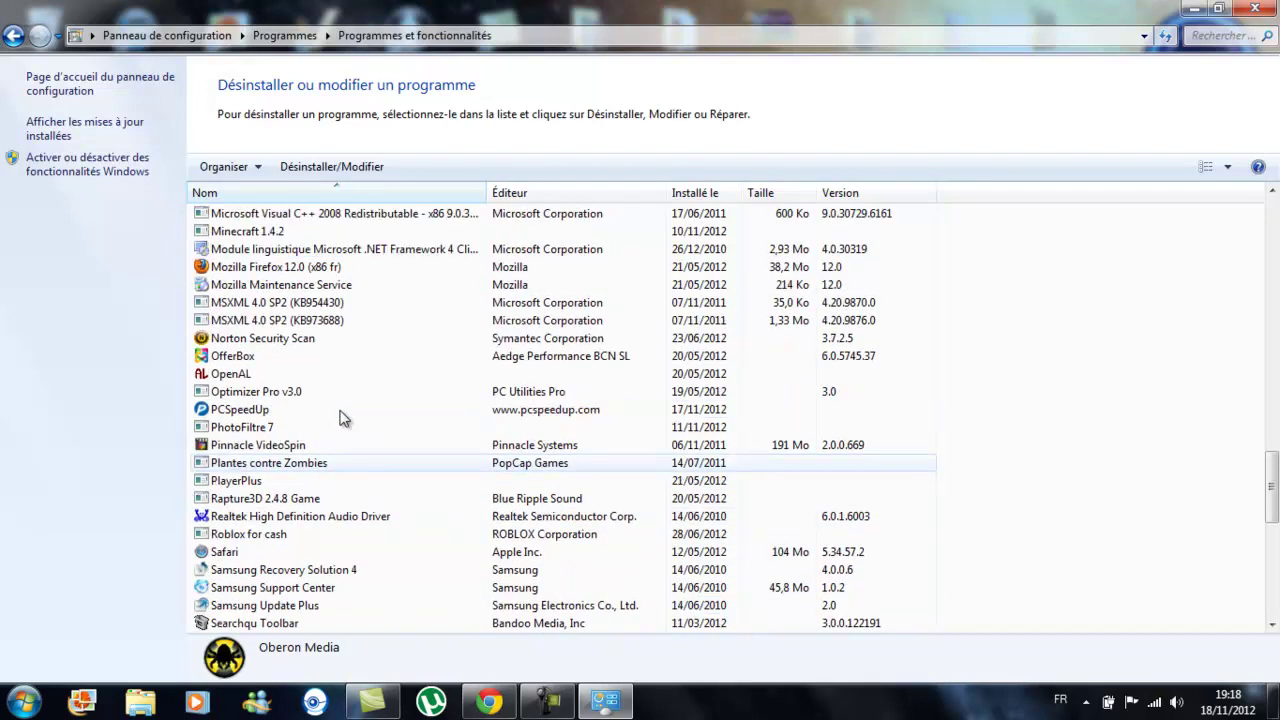
scroll(336, 420, up, 16)
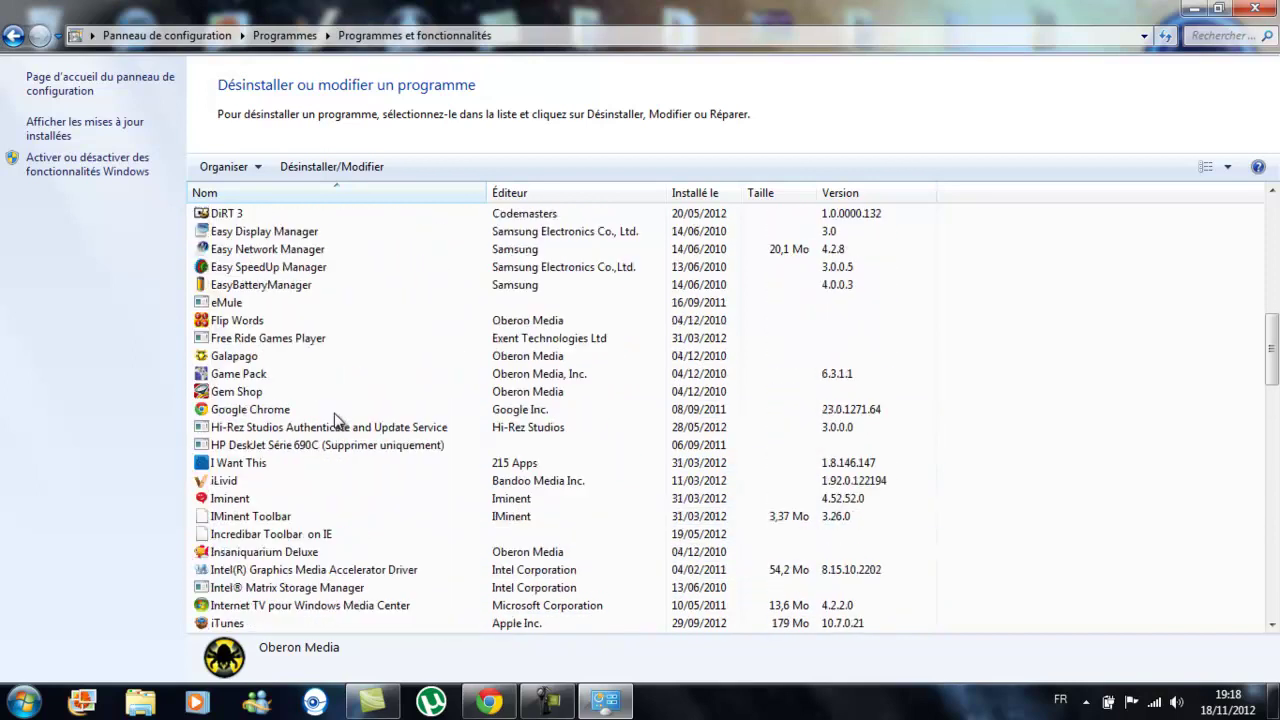
scroll(333, 426, up, 3)
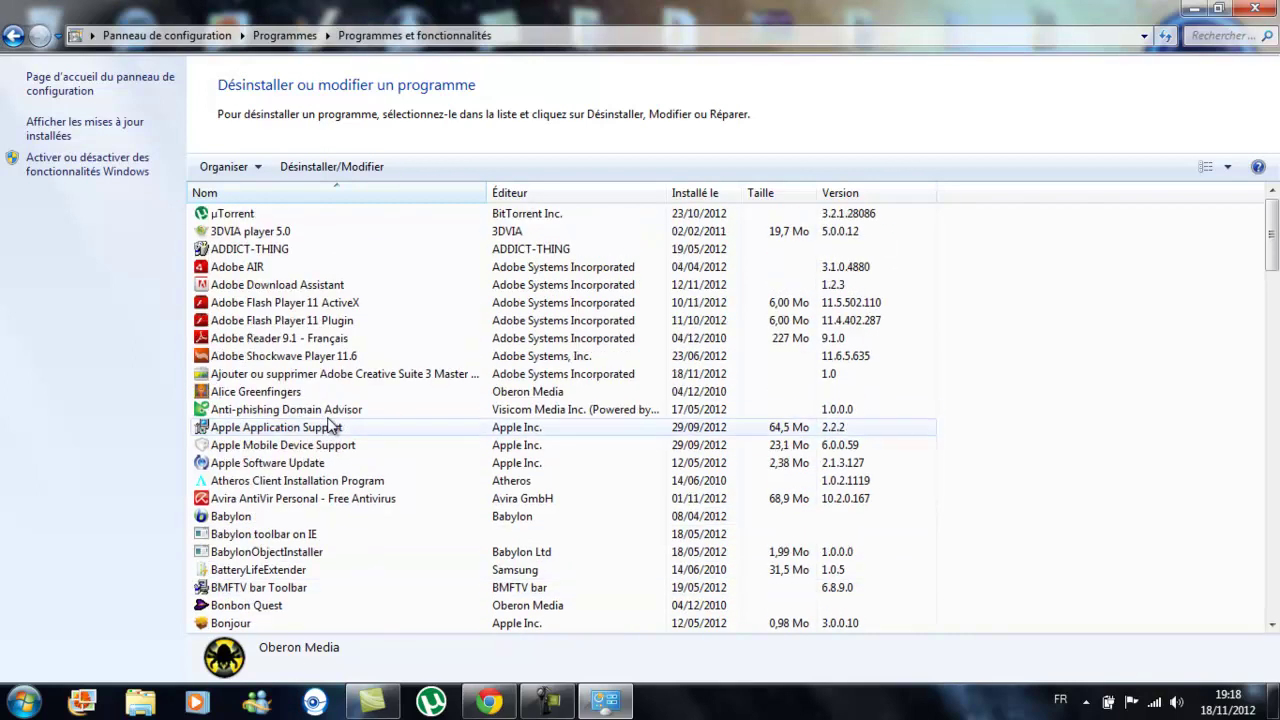
scroll(330, 427, down, 9)
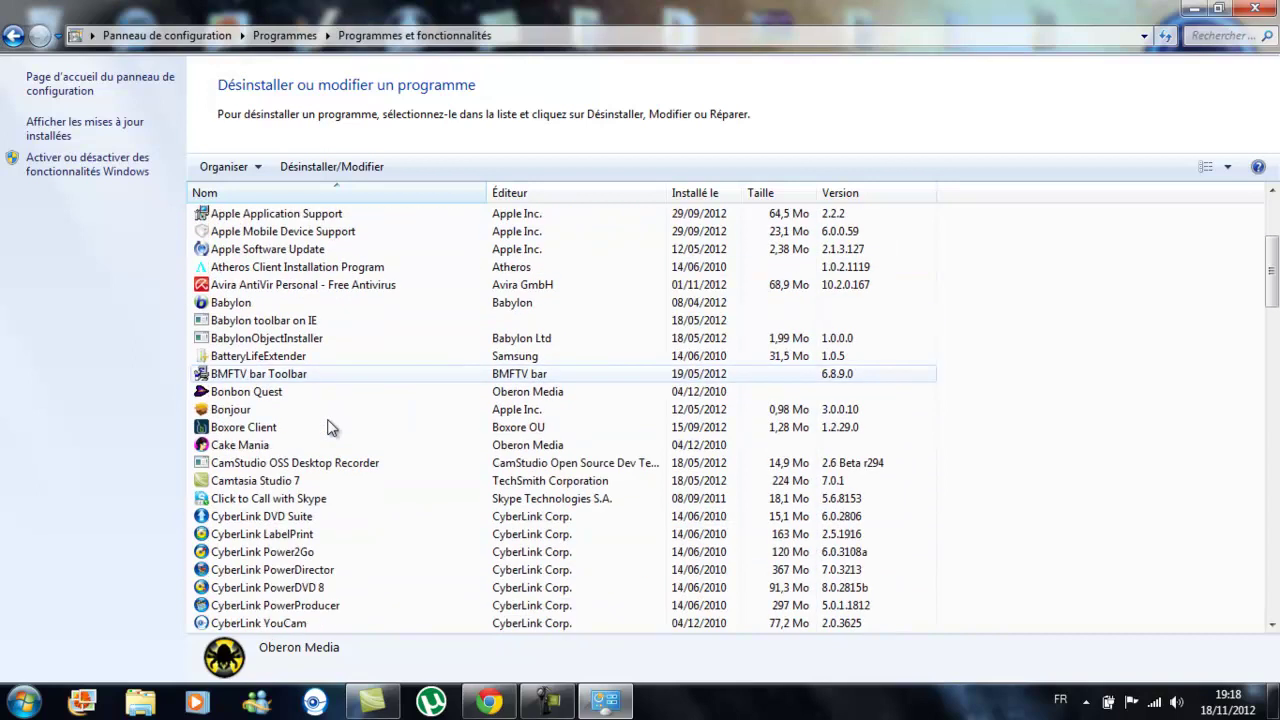
scroll(323, 430, down, 3)
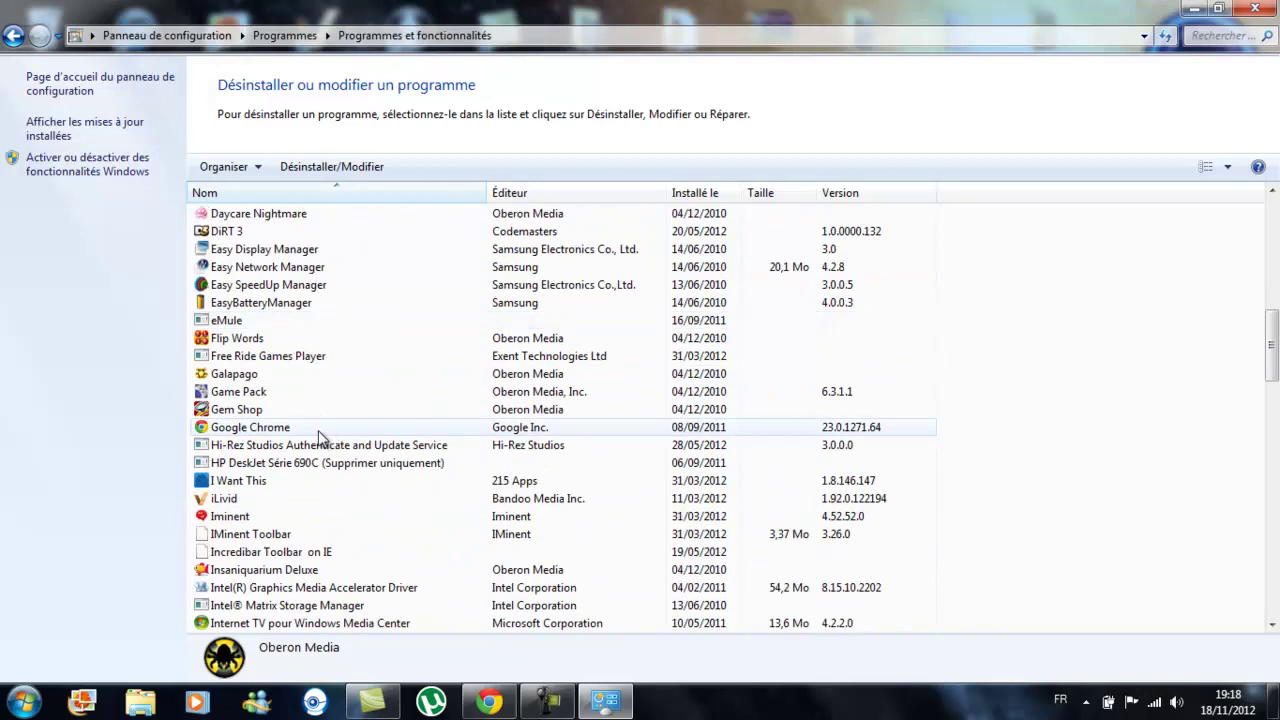
scroll(318, 396, down, 2)
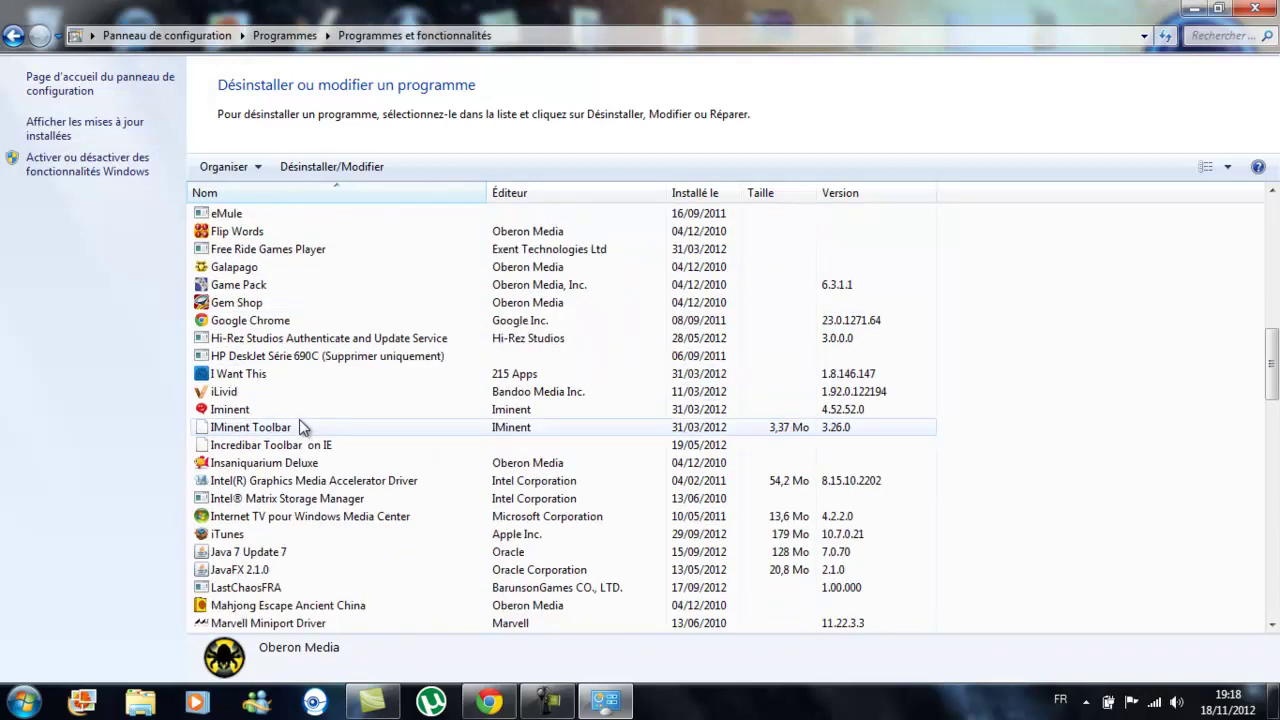
scroll(285, 440, down, 4)
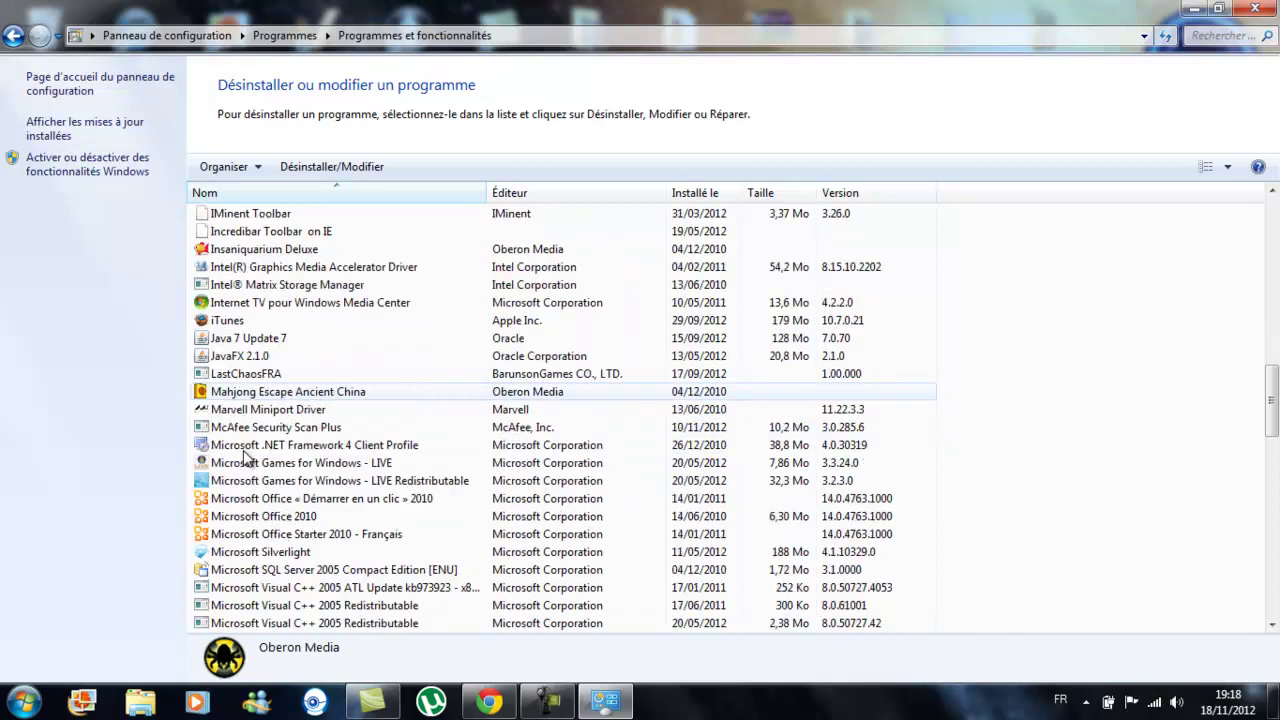
scroll(320, 445, down, 5)
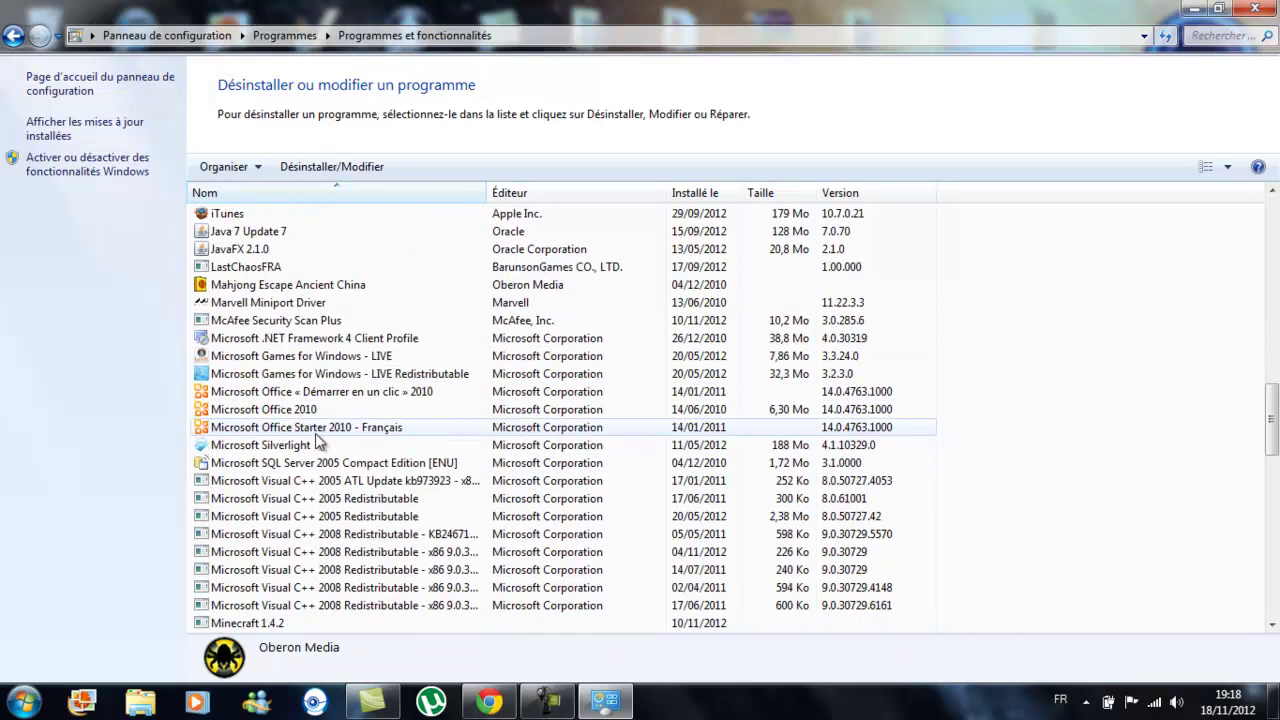
scroll(315, 440, down, 7)
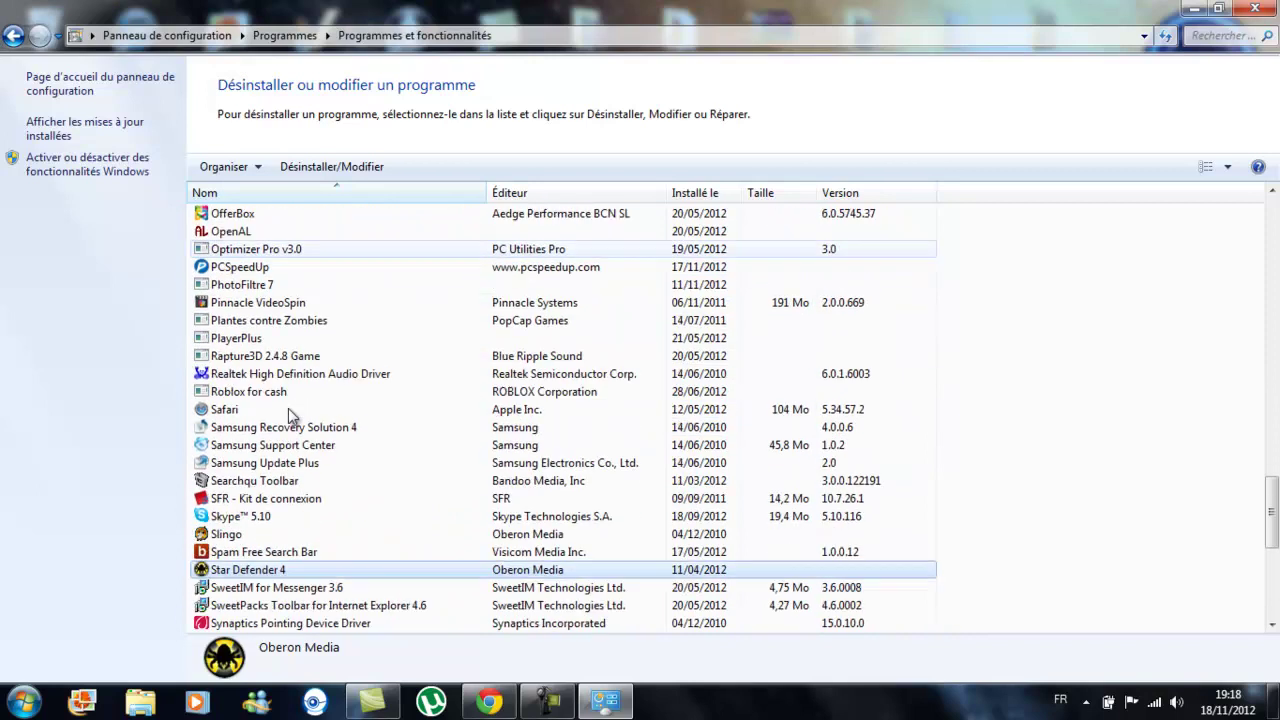
Open the Spam Free Search Bar uninstall wizard and quit it without uninstalling, closing the installed programs window as well
right_click(249, 550)
click(294, 565)
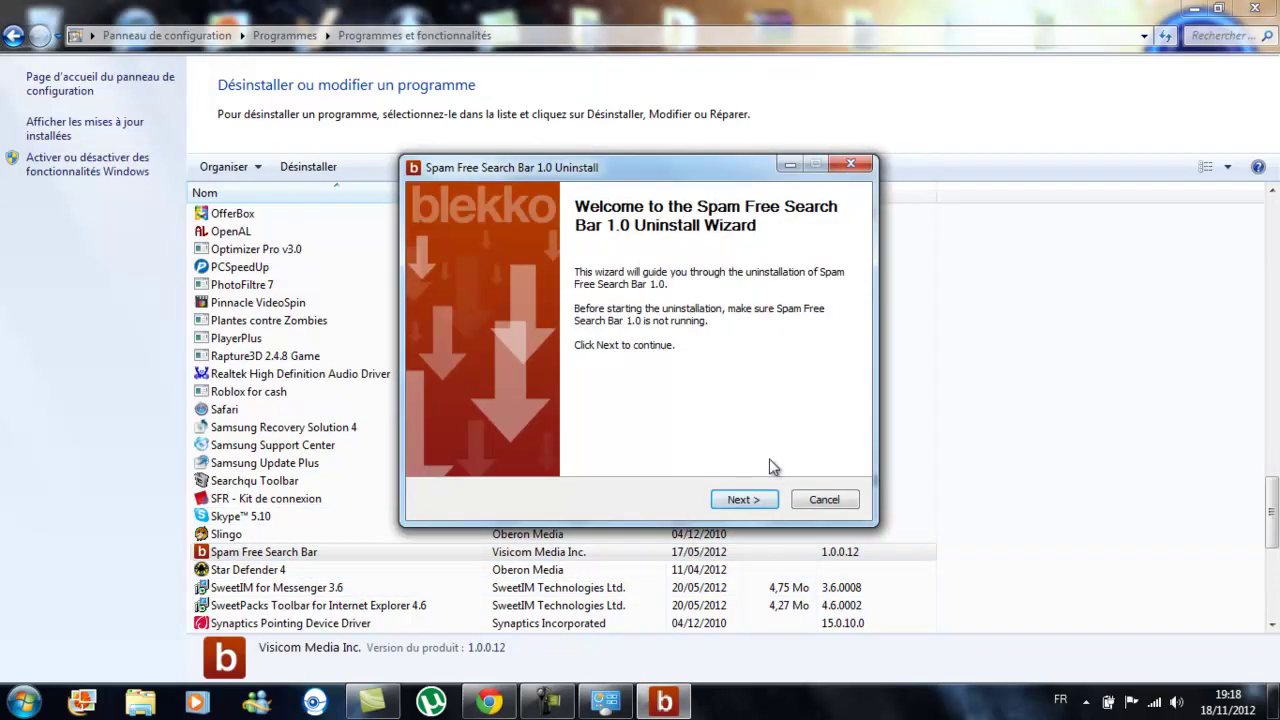
click(851, 164)
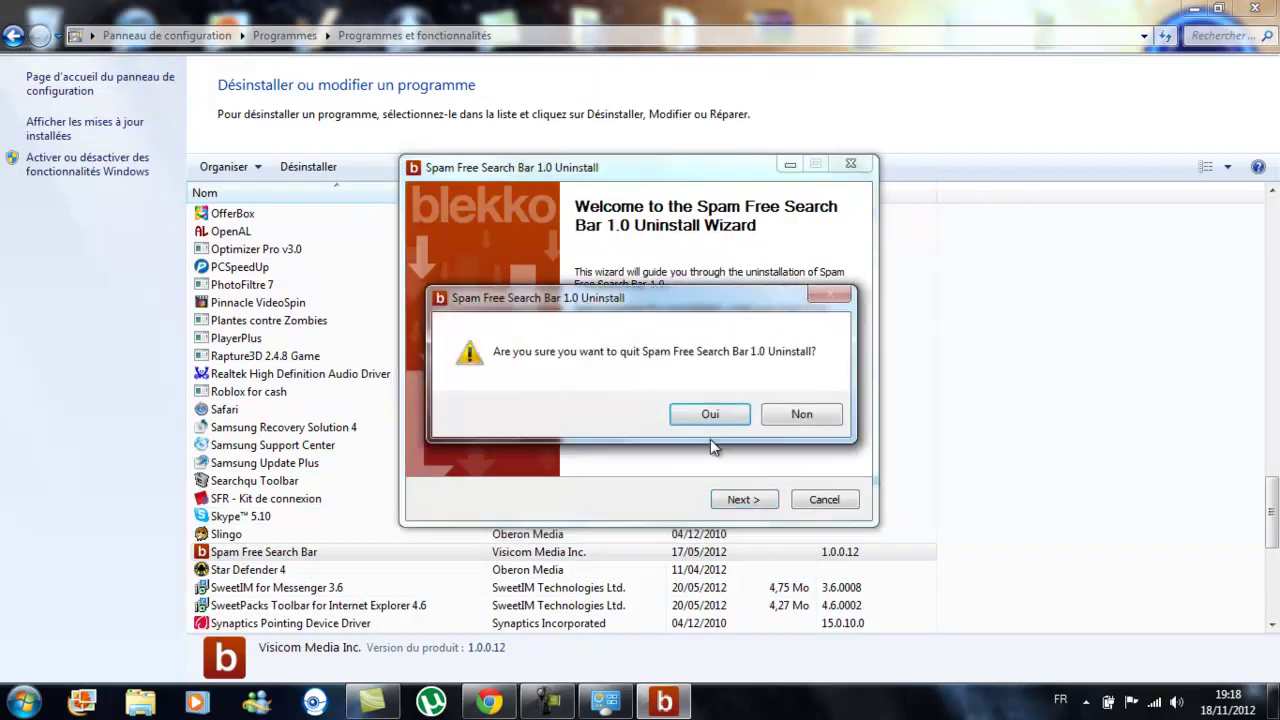
click(709, 414)
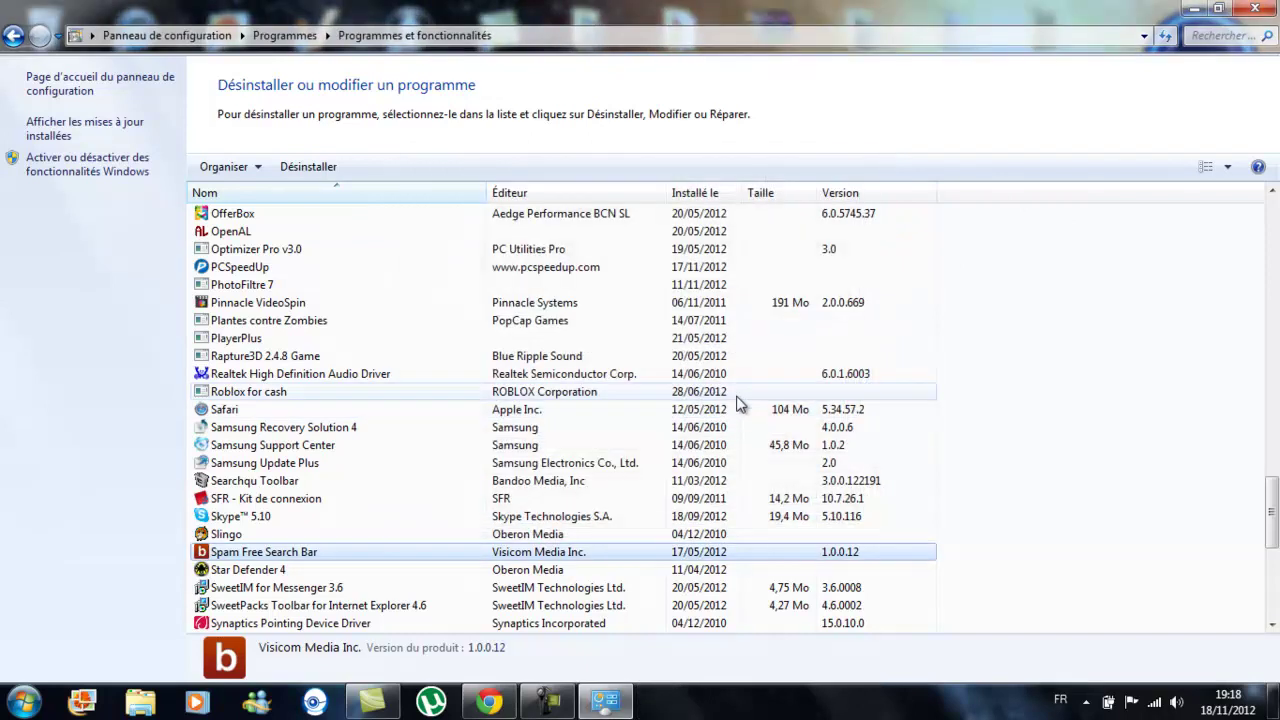
scroll(1035, 348, up, 8)
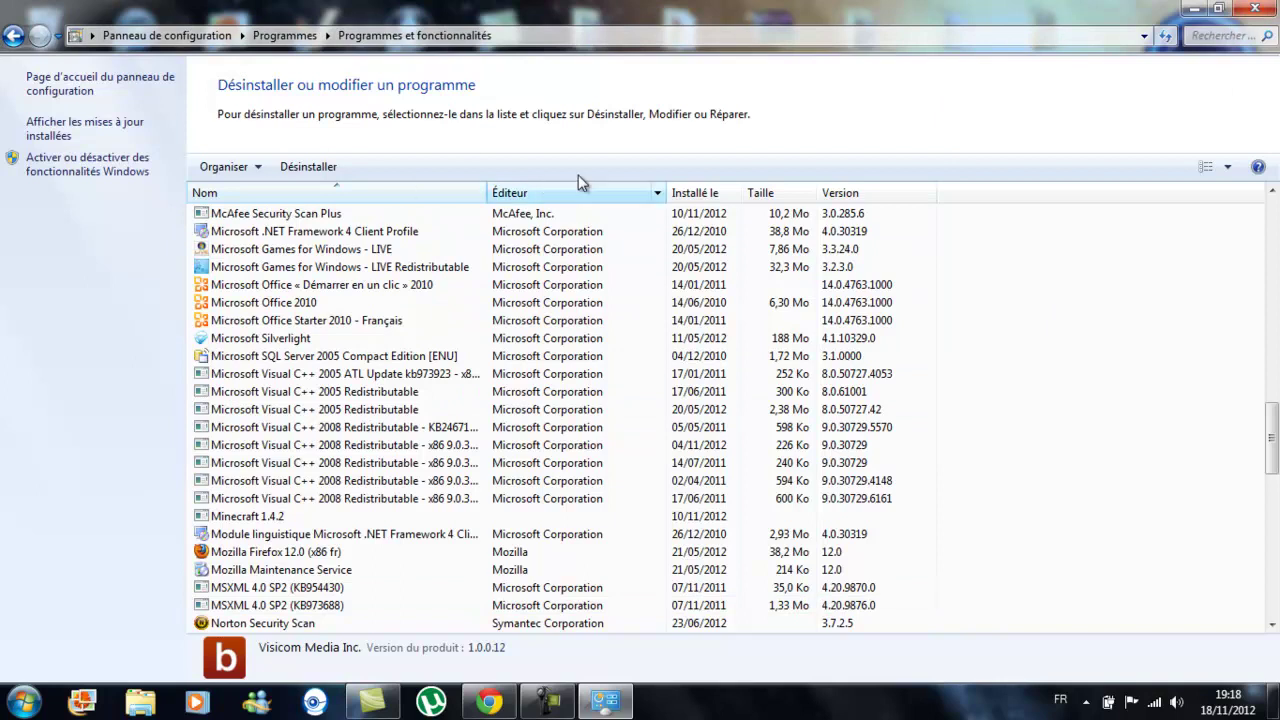
click(1255, 8)
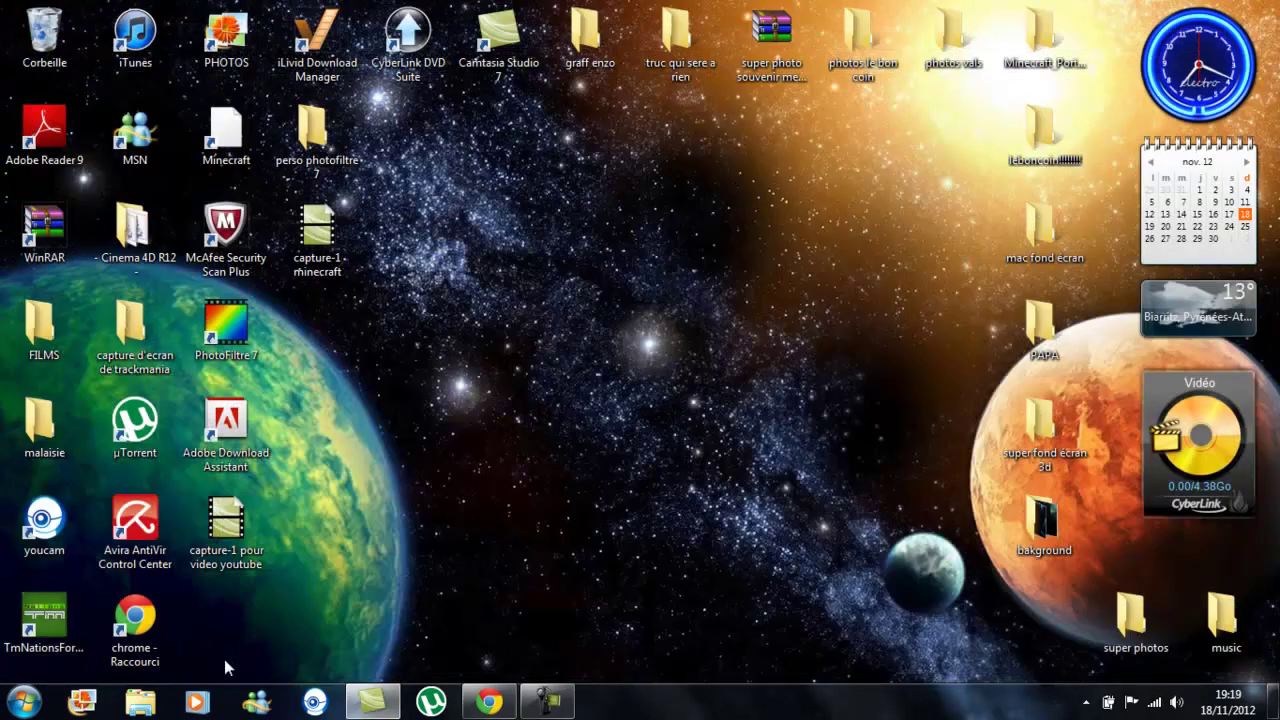
Open the properties of local disk C: from the computer's list of drives
click(24, 706)
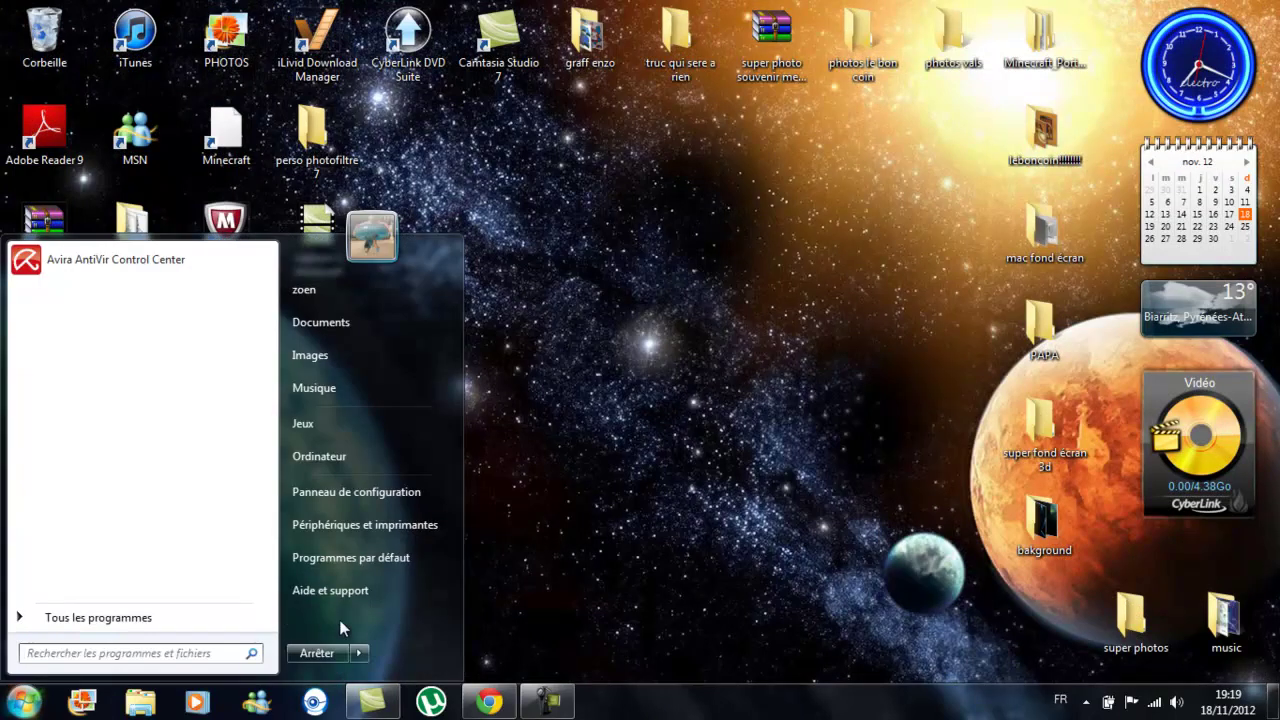
click(369, 465)
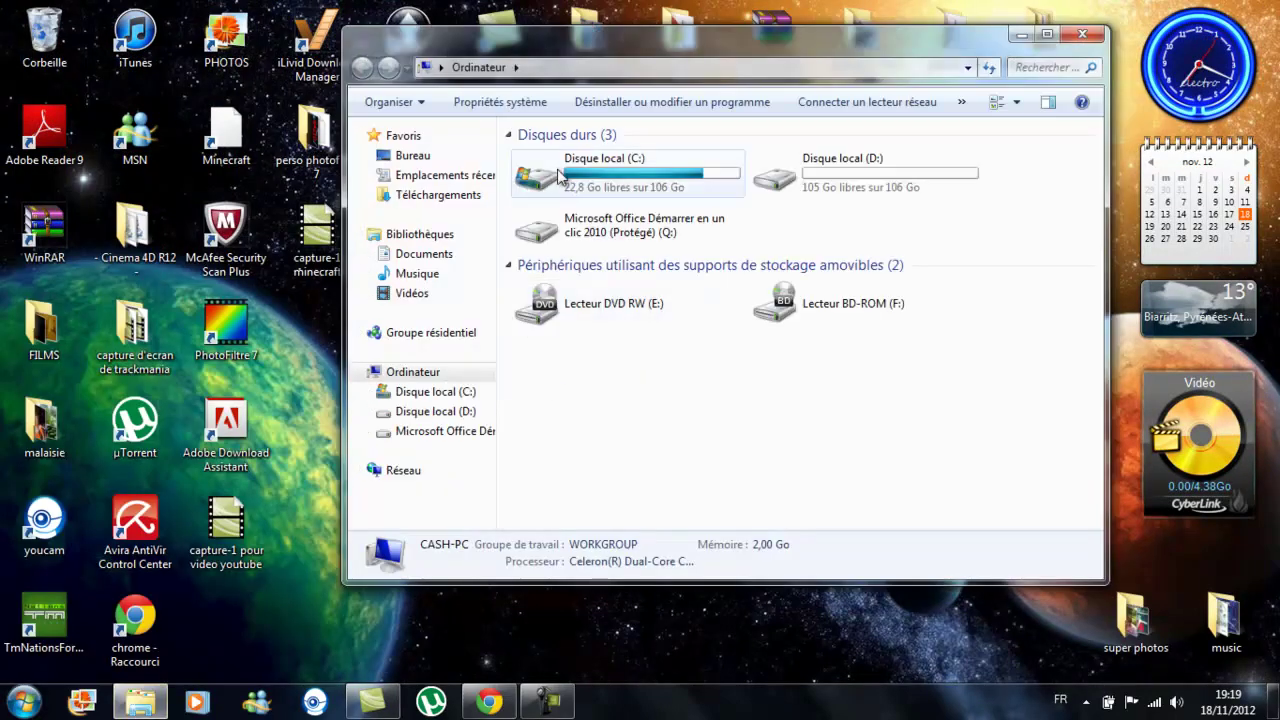
right_click(568, 177)
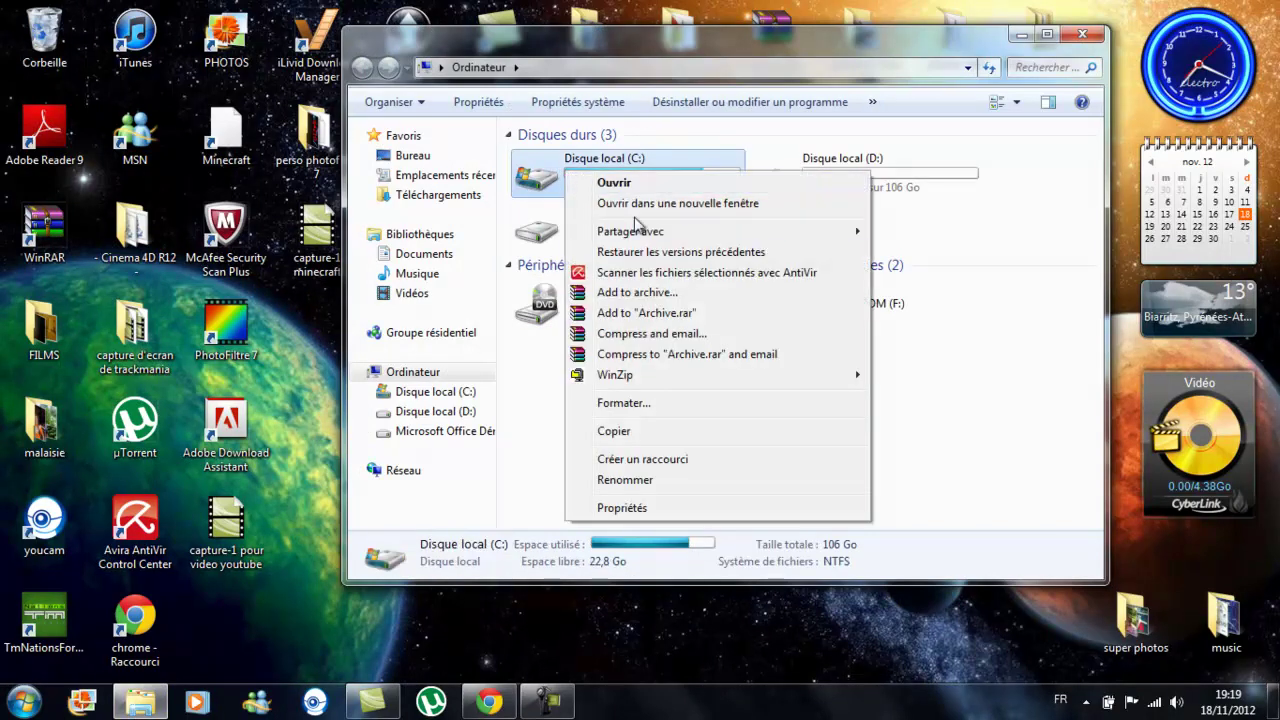
click(634, 505)
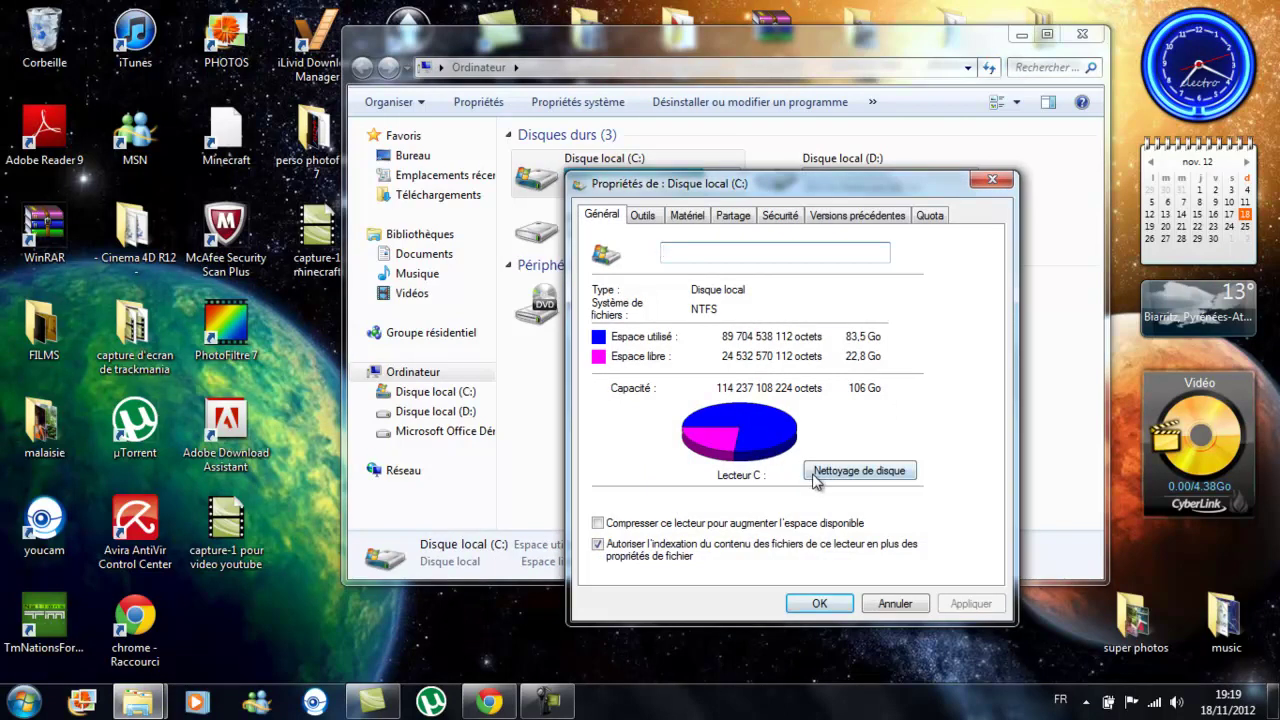
Start Disk Cleanup for drive C: and extend the scan to system files
click(833, 474)
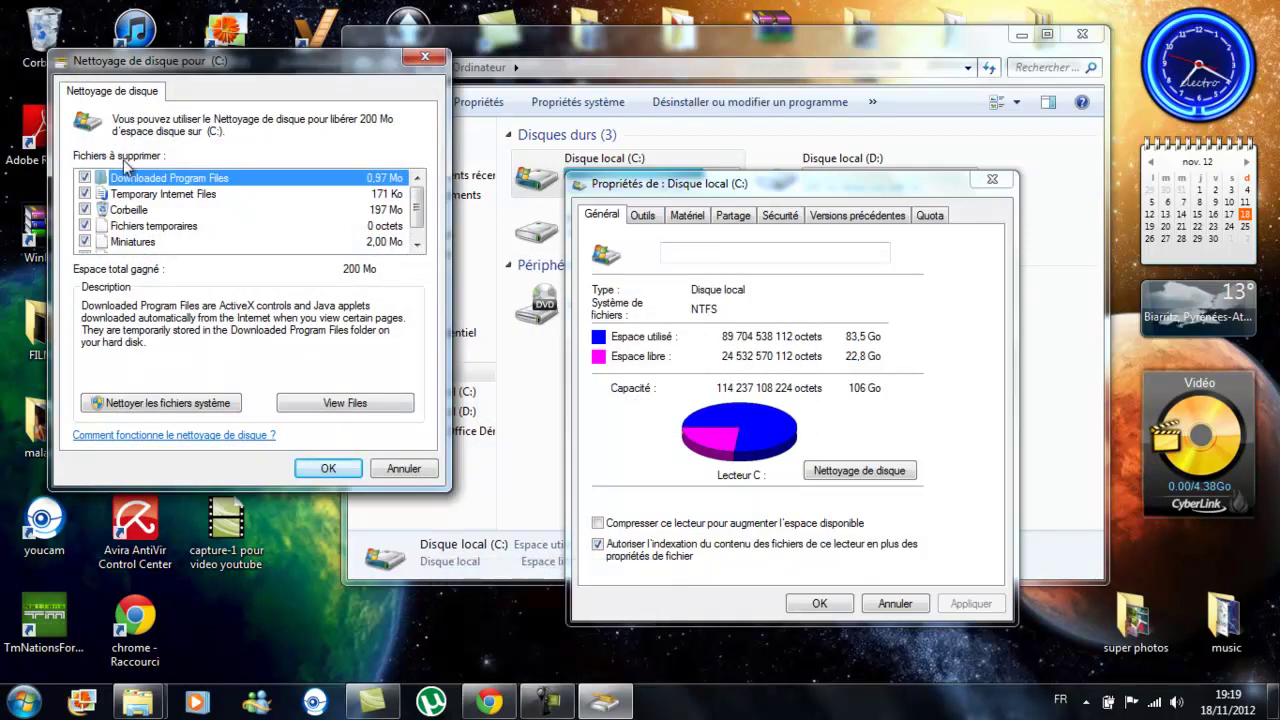
scroll(330, 180, down, 1)
scroll(348, 181, up, 1)
click(207, 411)
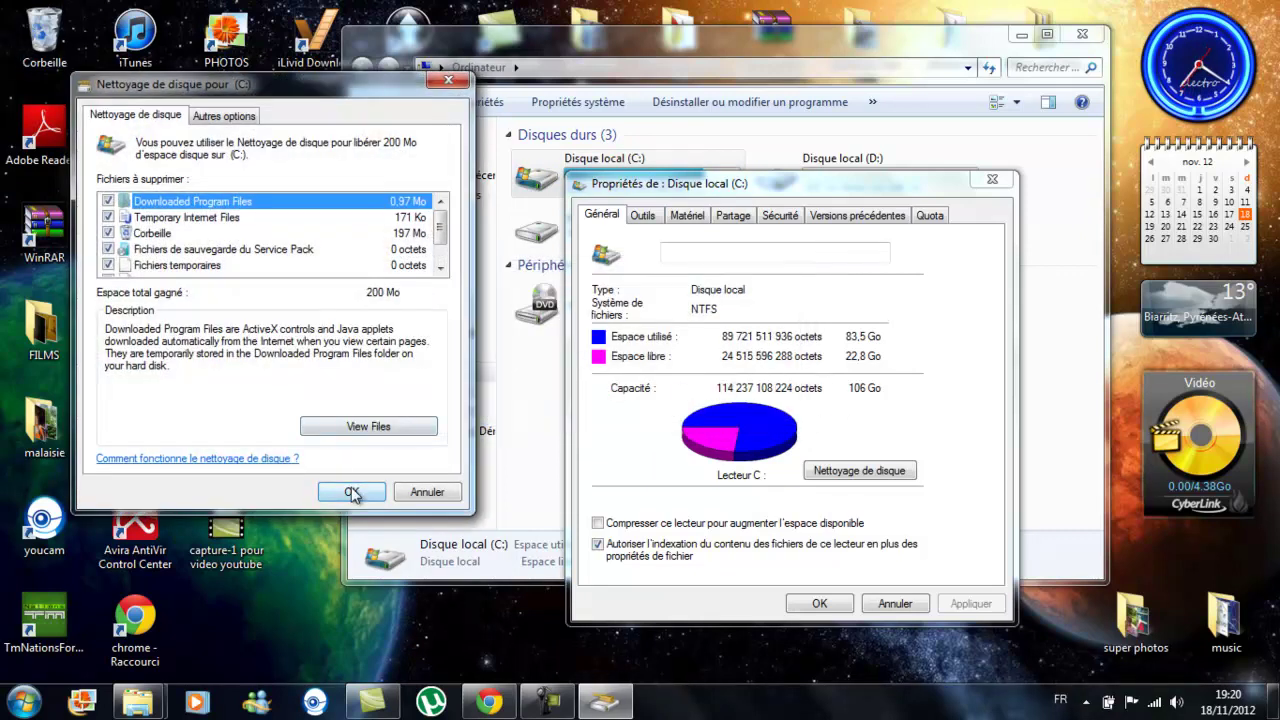
Permanently delete the files checked for cleanup on drive C:, and close the disk properties and Computer windows
click(352, 492)
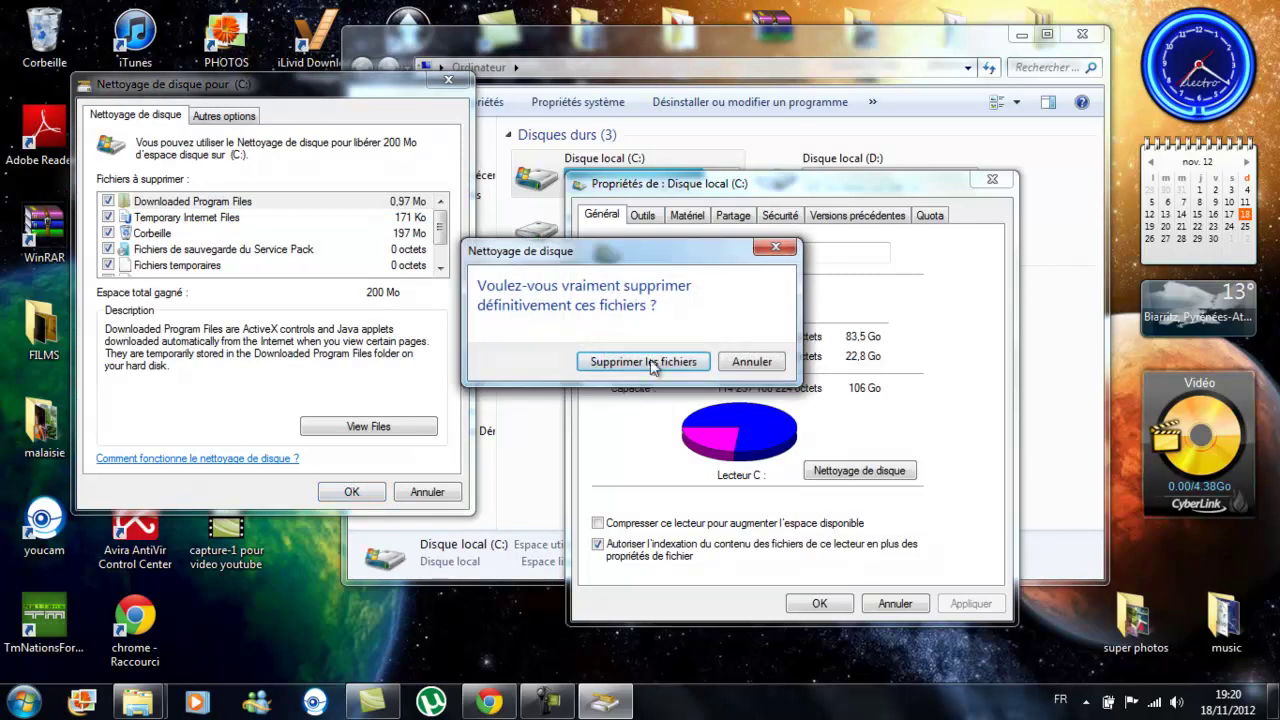
click(652, 362)
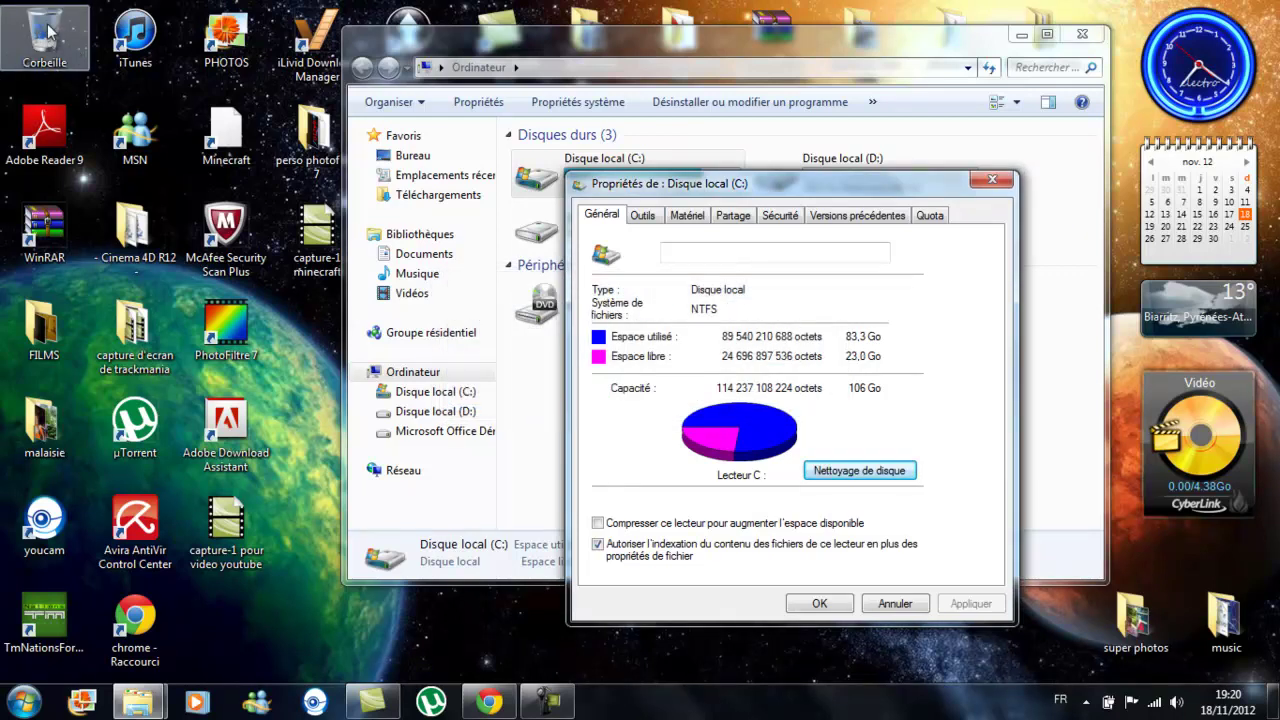
click(819, 606)
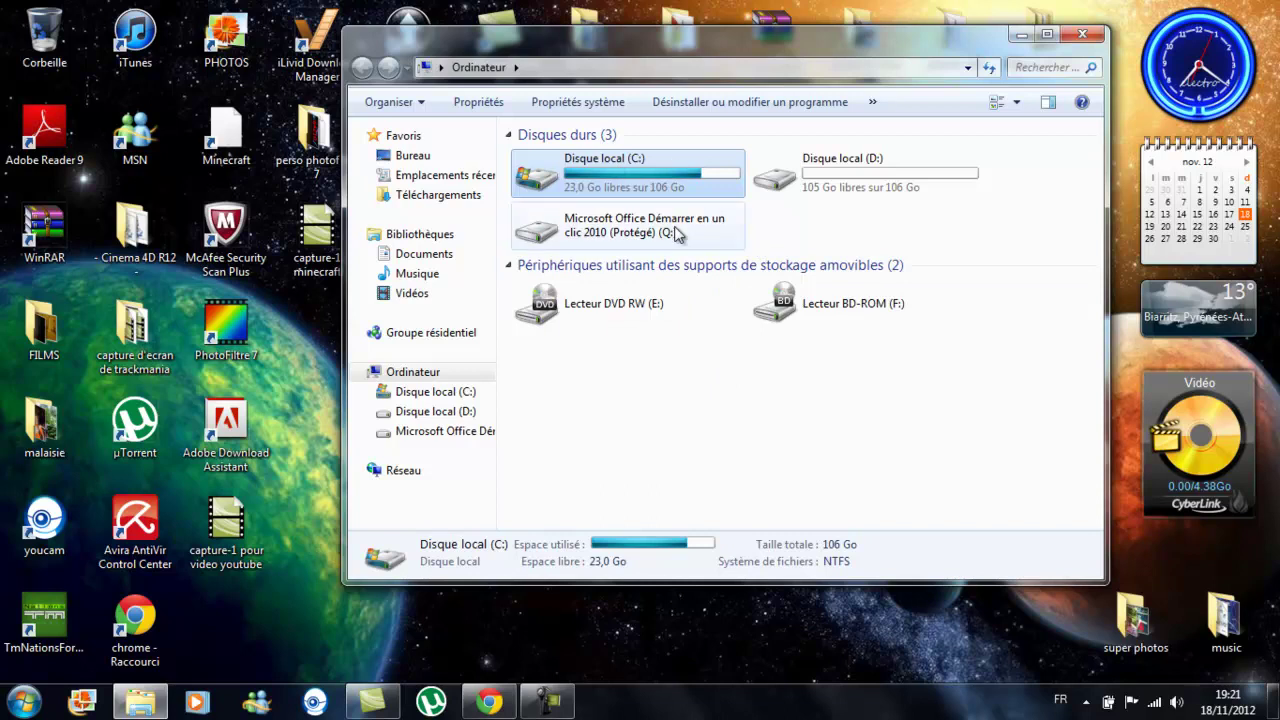
click(1082, 34)
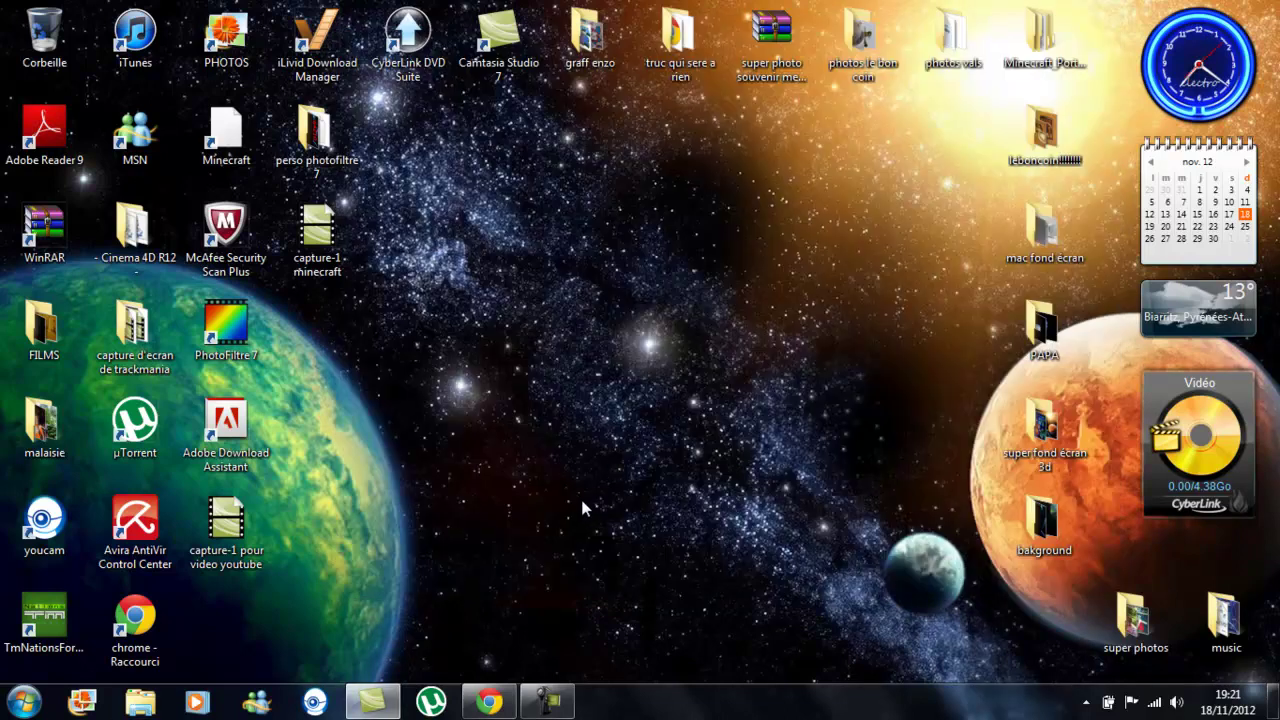